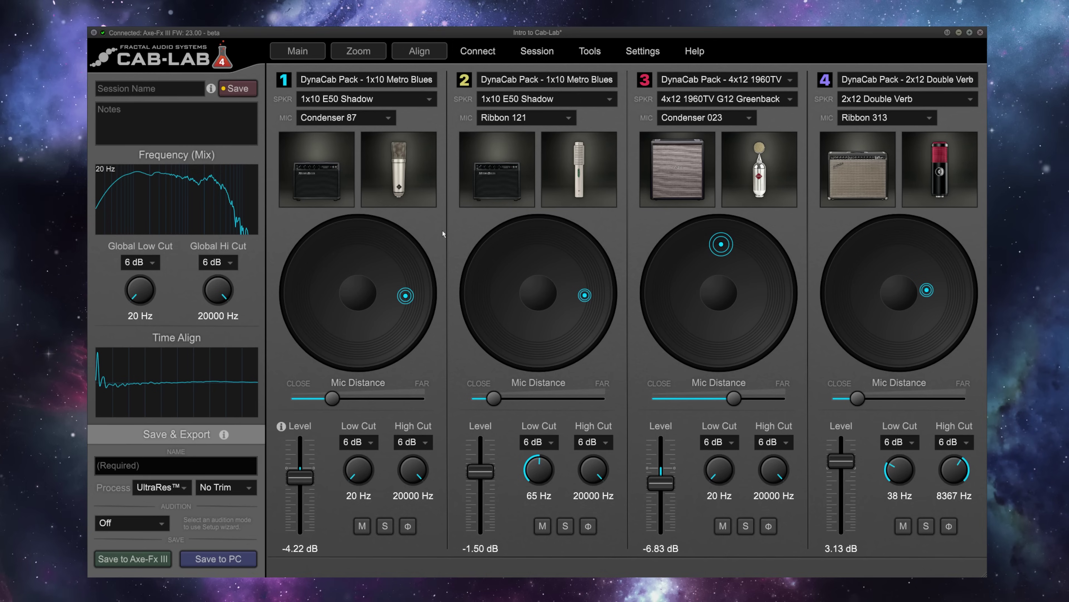
Nudge cab 2's mic up-left, and in the Zoom view move cab 1's mic toward the centre.
drag(584, 295, 578, 291)
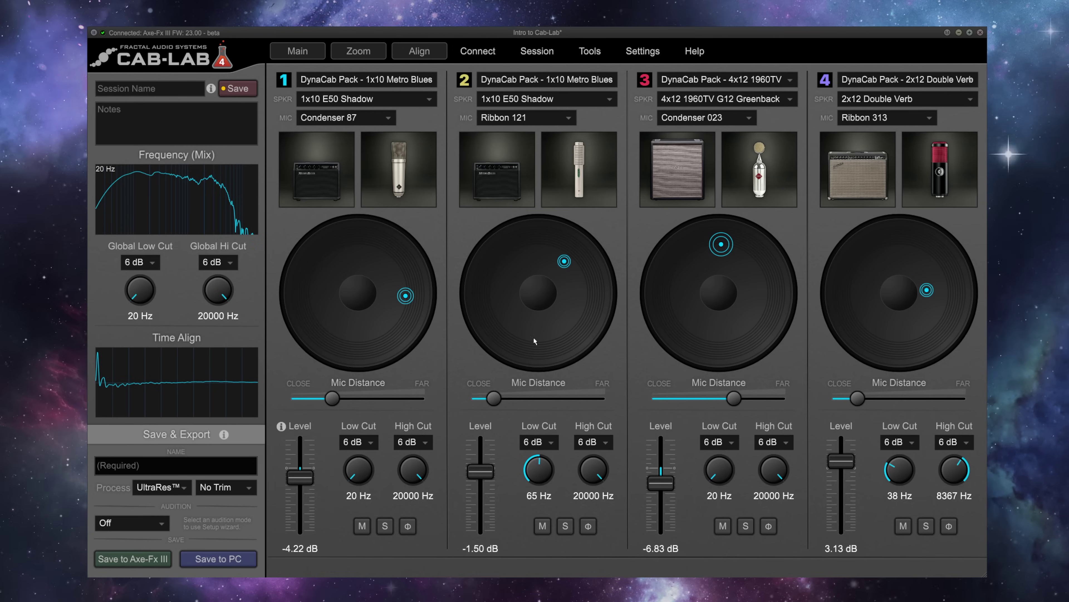
click(364, 54)
drag(884, 253, 854, 208)
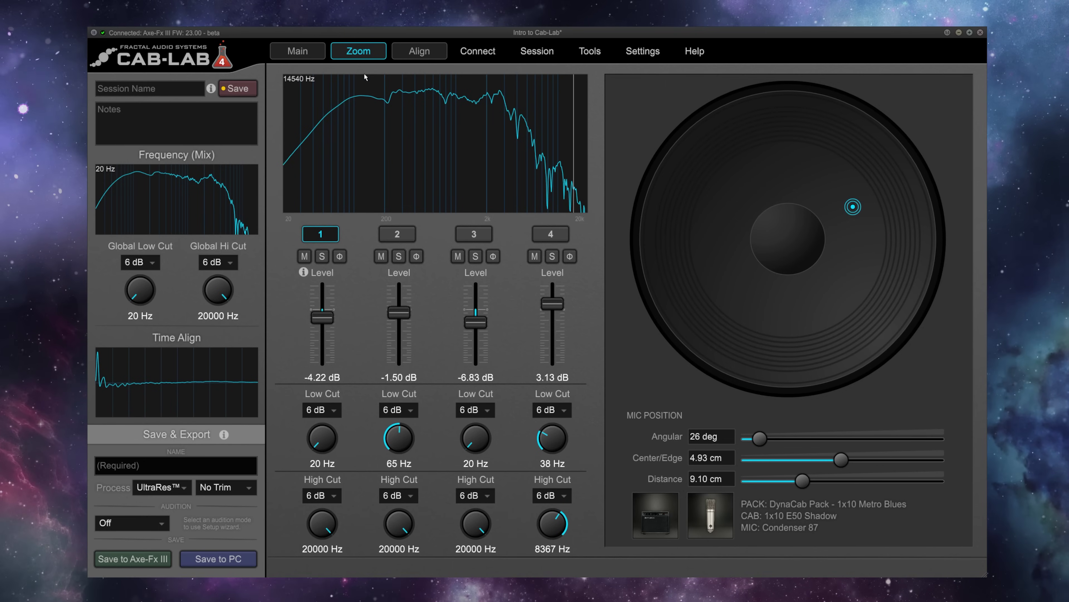
click(273, 52)
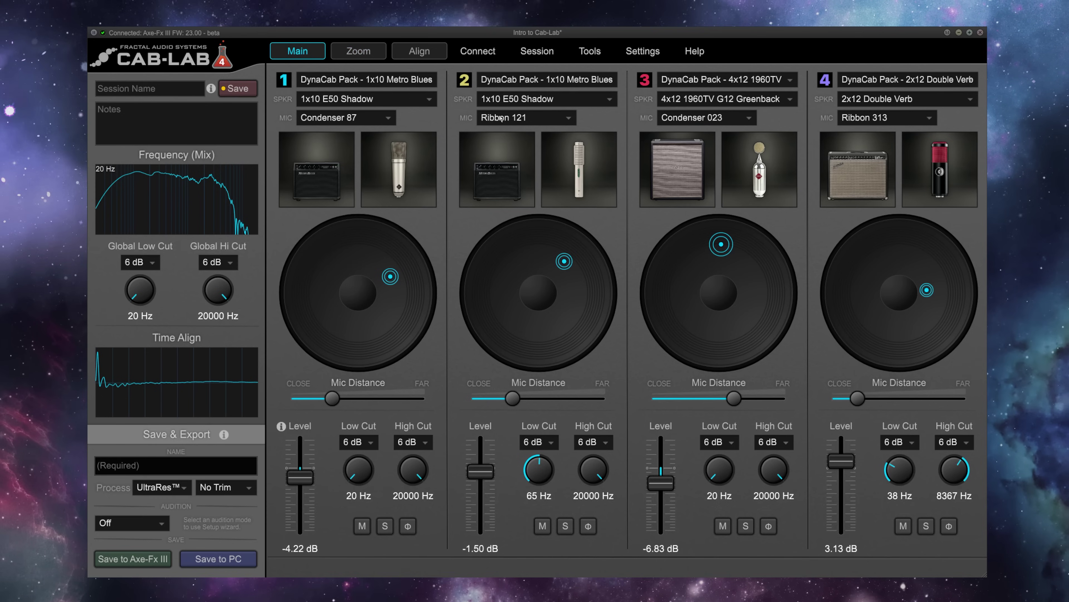
Set cab 3's mic to Ribbon 121 after briefly trying Condenser 87.
click(713, 118)
click(707, 149)
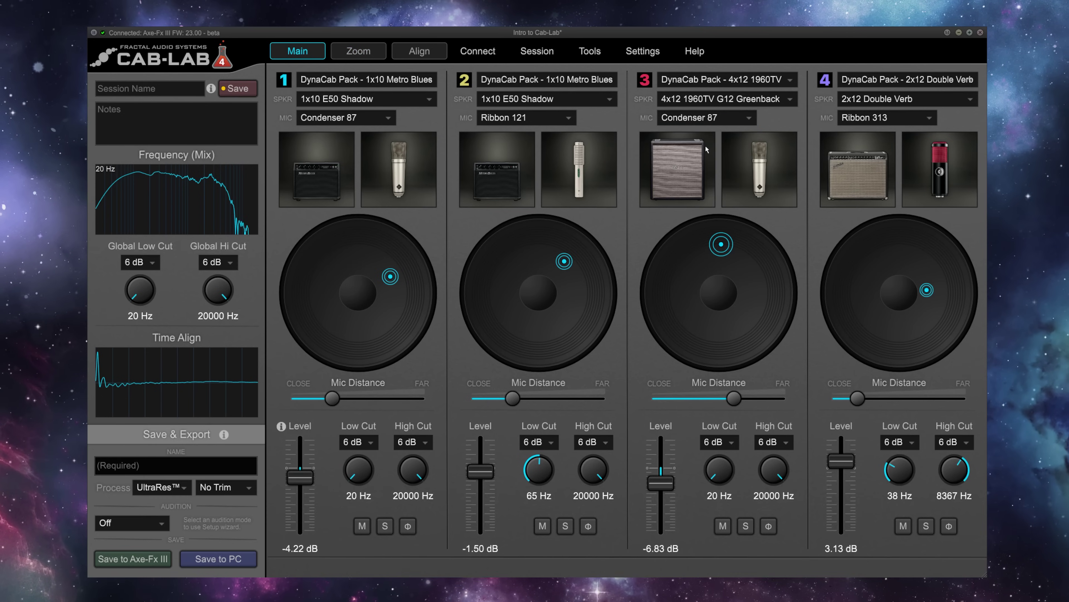
click(716, 118)
click(697, 189)
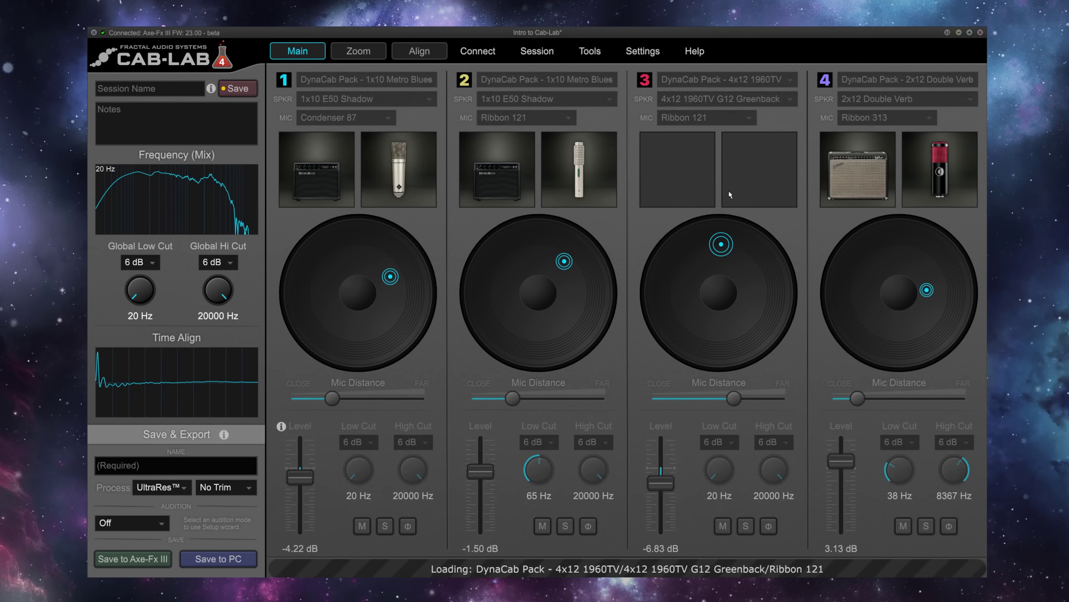
Check the time alignment view, then move cab 2's mic down and right.
click(420, 51)
click(294, 50)
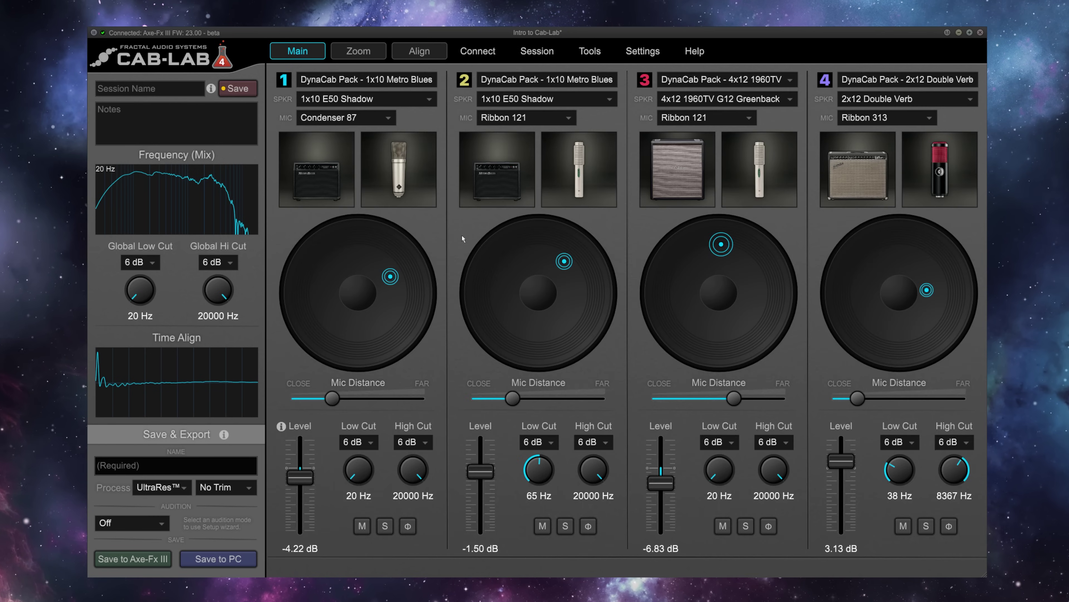
drag(566, 264, 584, 284)
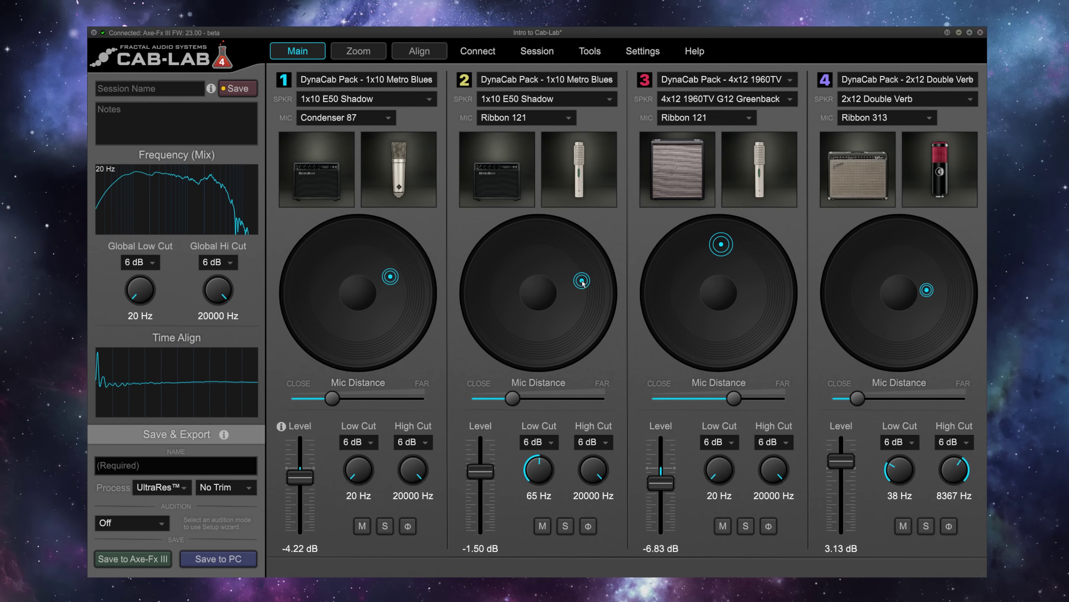
Make cab 1 a 2x12 Double Verb and give cab 2 a Dynamic 57 mic.
click(361, 82)
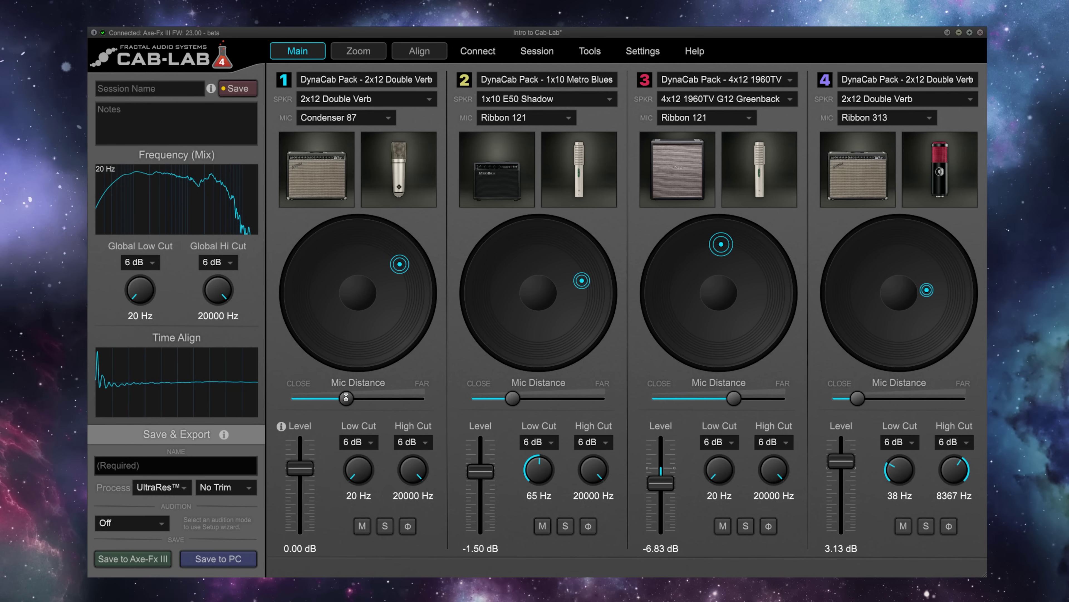
click(548, 118)
click(518, 163)
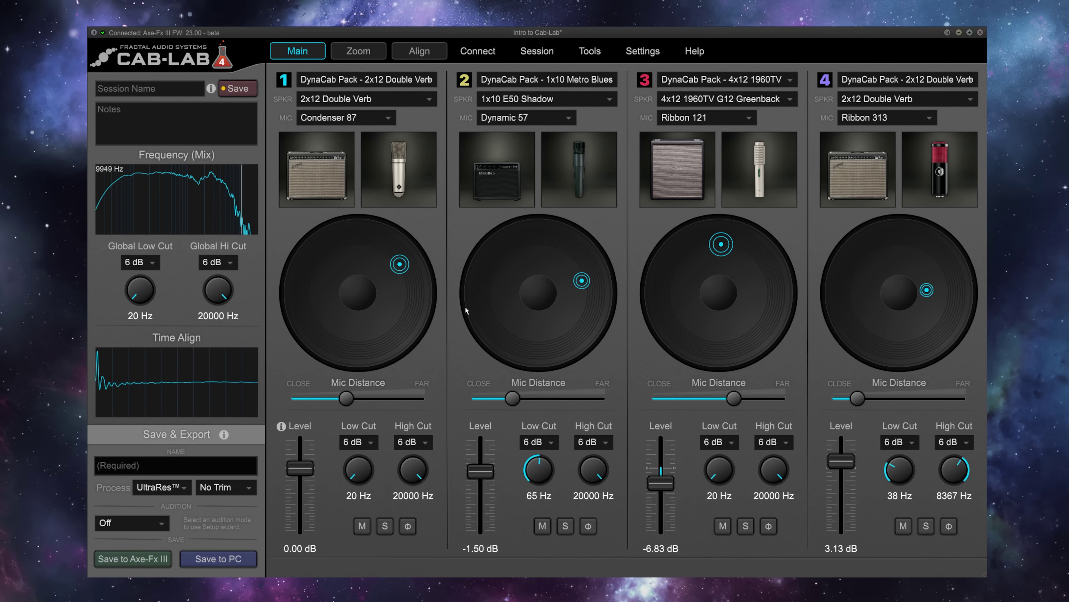
Check the connectable devices list, then move cab 1's mic down-left toward the cone.
click(477, 51)
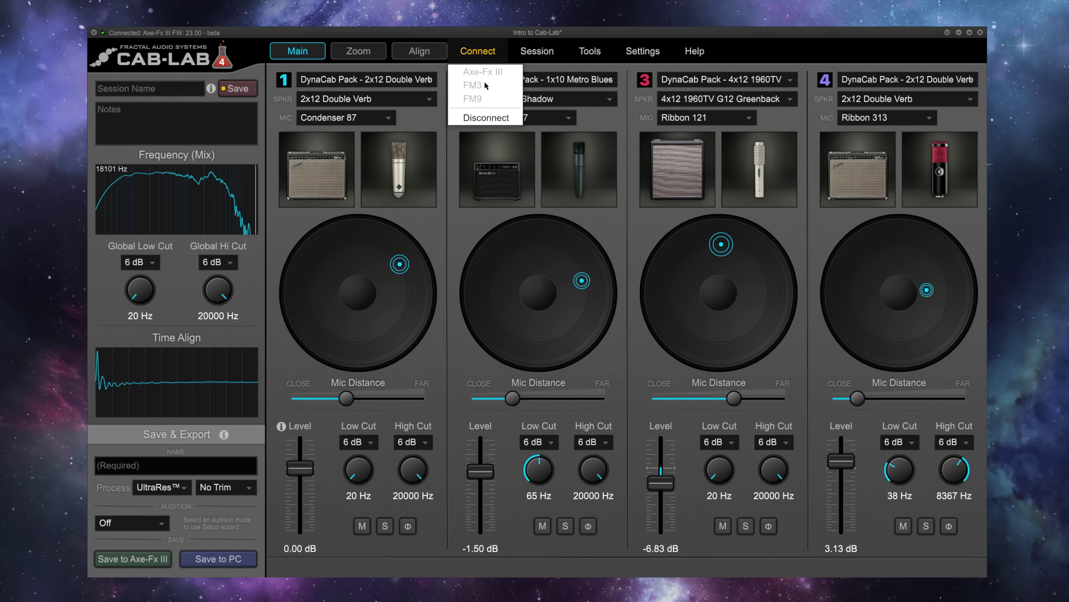
click(451, 211)
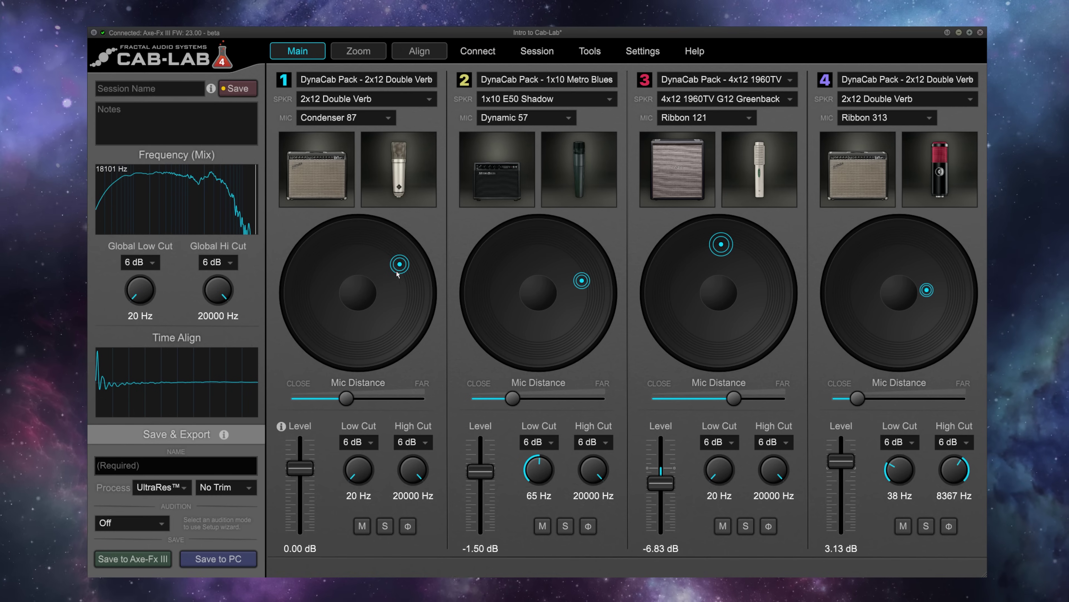
drag(397, 274, 388, 286)
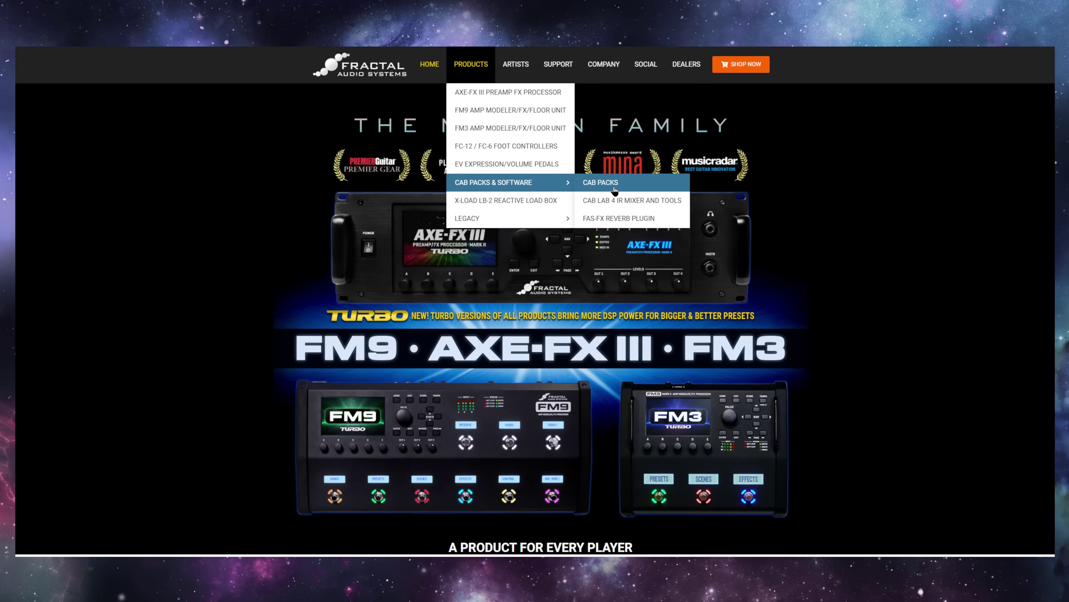
Go to Products > Cab Packs & Software > Cab Lab 4 IR Mixer and Tools.
click(624, 200)
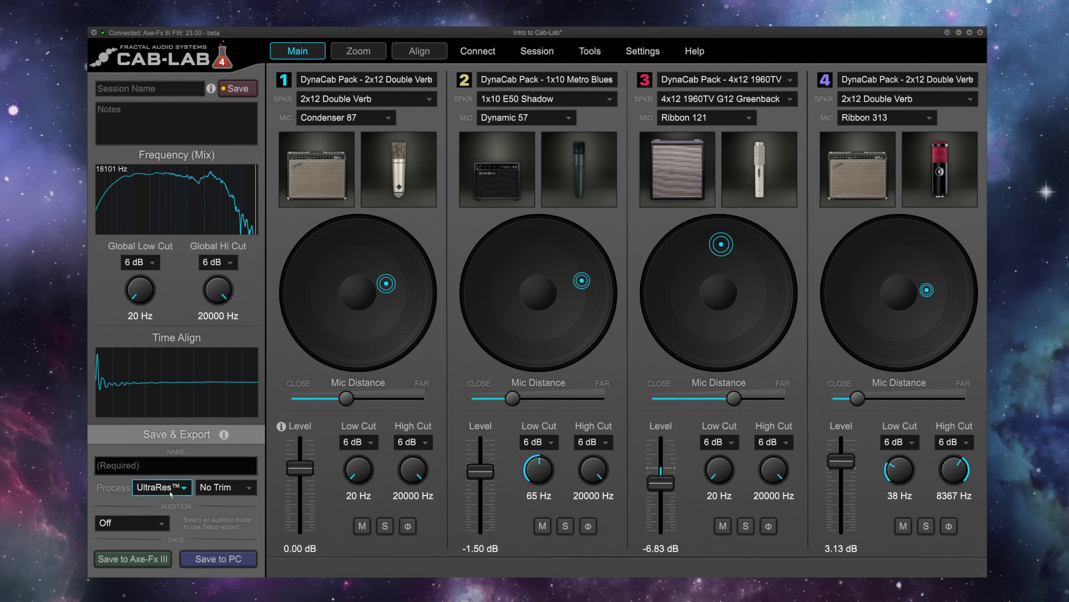
Set audition to SW Live Mode, nudge the cab 1 and 2 mics, and give cab 3 a Dynamic 57.
click(130, 523)
click(139, 568)
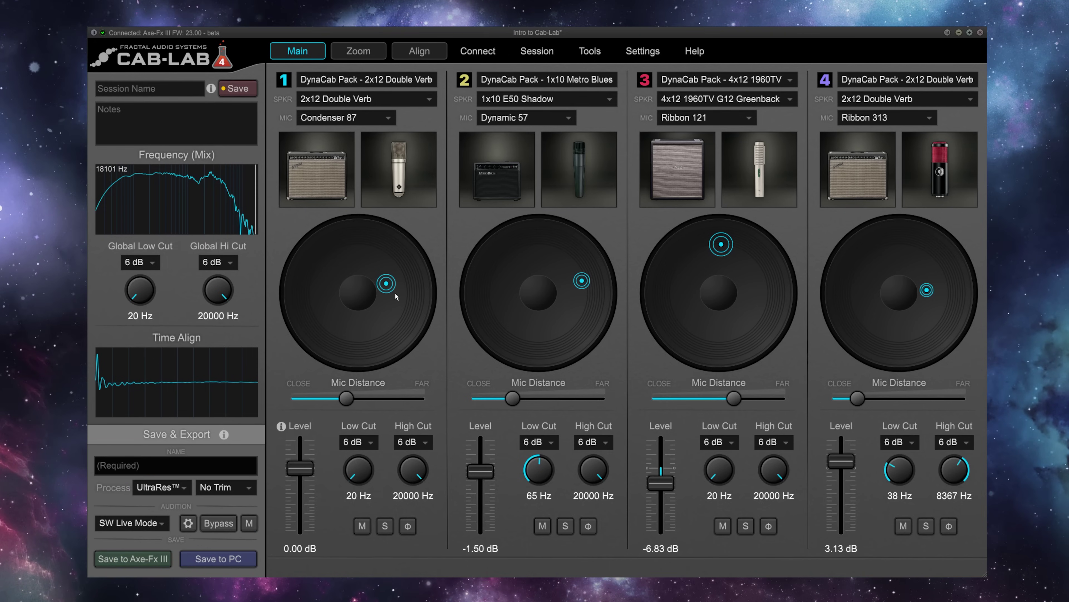
drag(398, 275, 403, 267)
drag(585, 281, 586, 313)
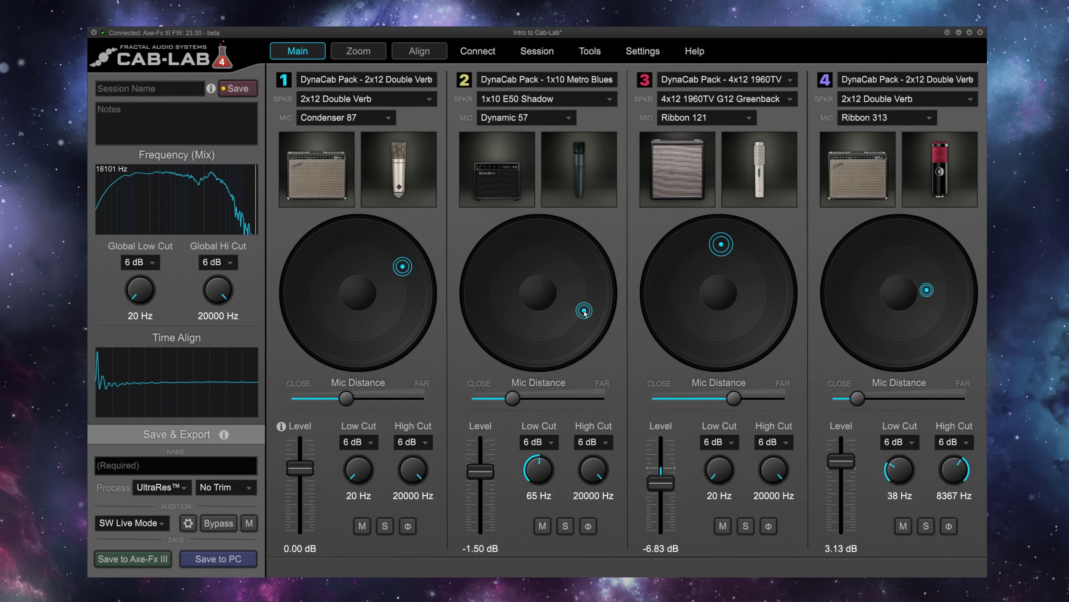
click(712, 118)
click(691, 164)
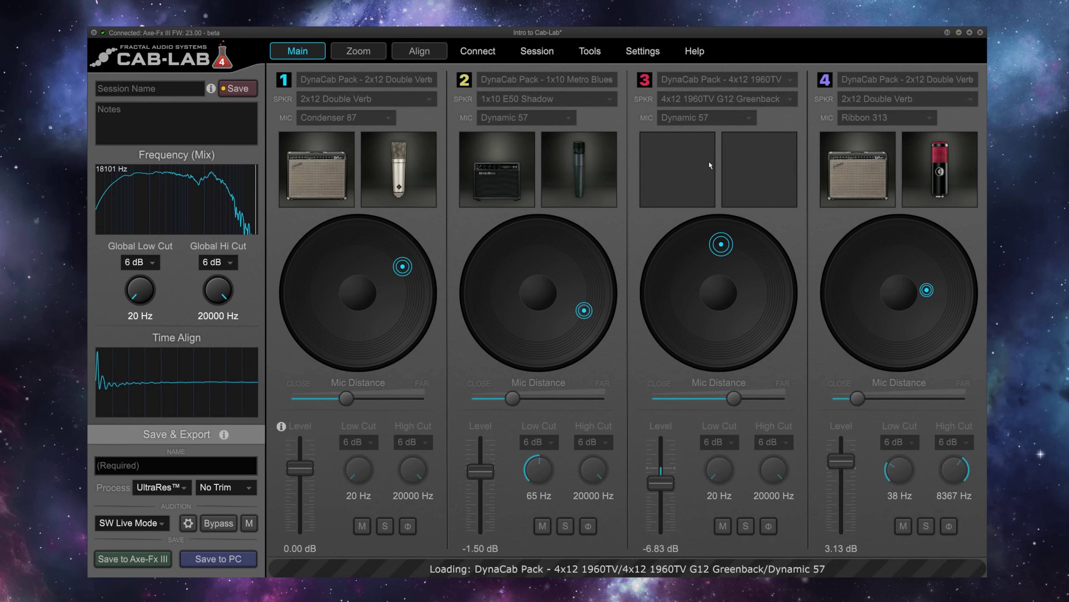
In the software audition setup, choose scene S2: BE V1 Fat, then close the setup.
click(189, 523)
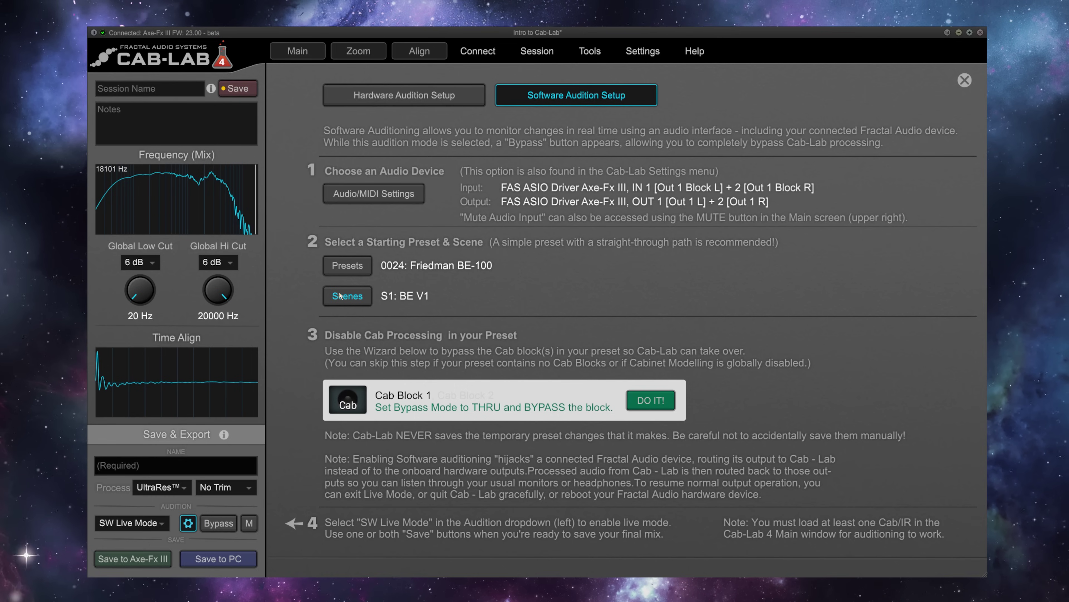
click(341, 296)
click(404, 332)
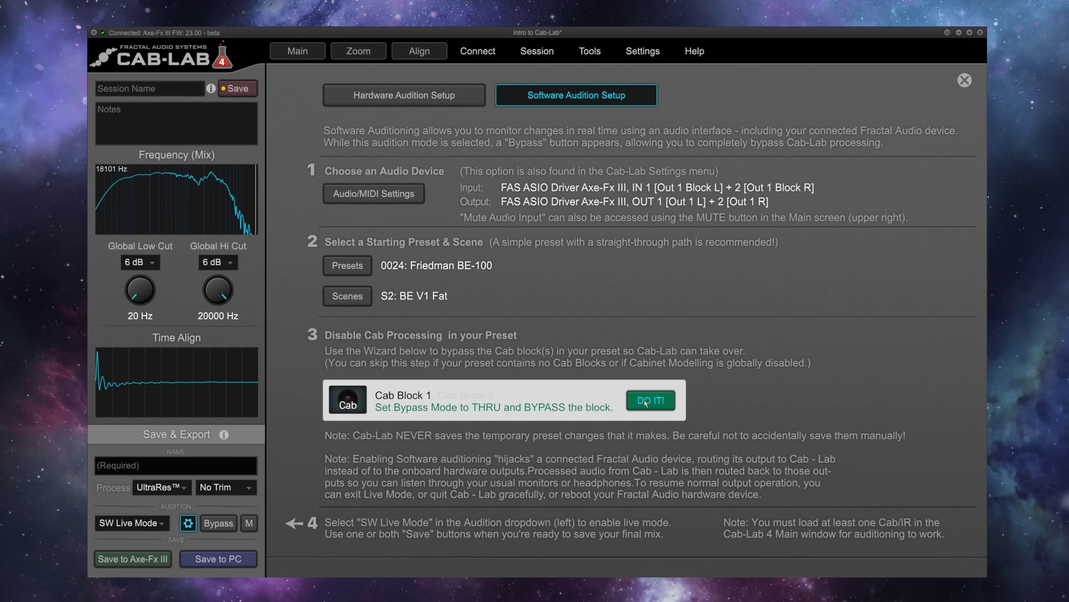
click(964, 80)
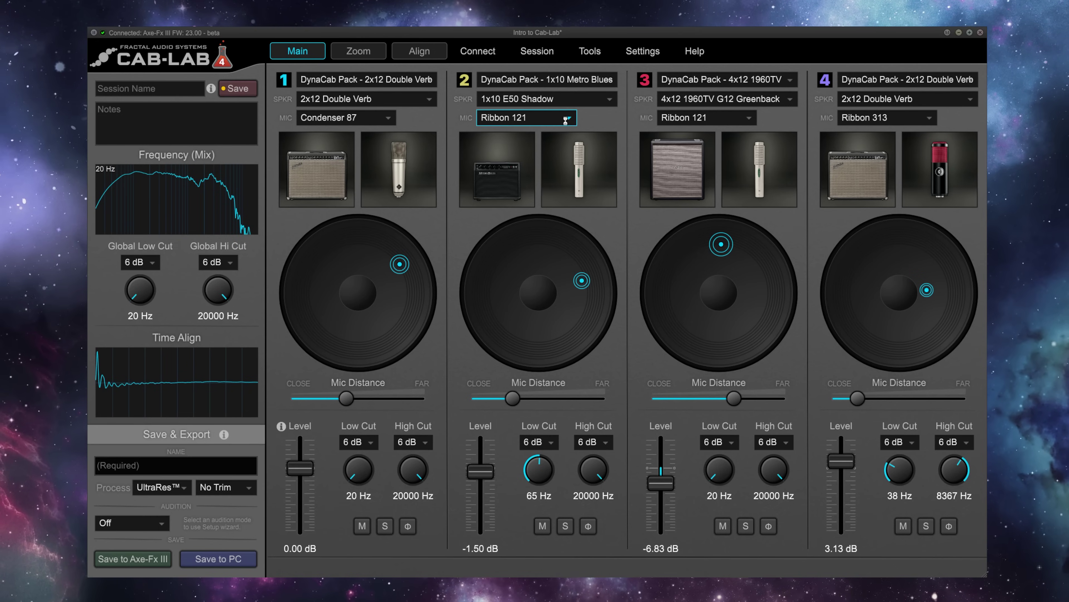
Replace cab 2's Ribbon 121 with a Dynamic 57 from its MIC list.
click(547, 117)
click(554, 165)
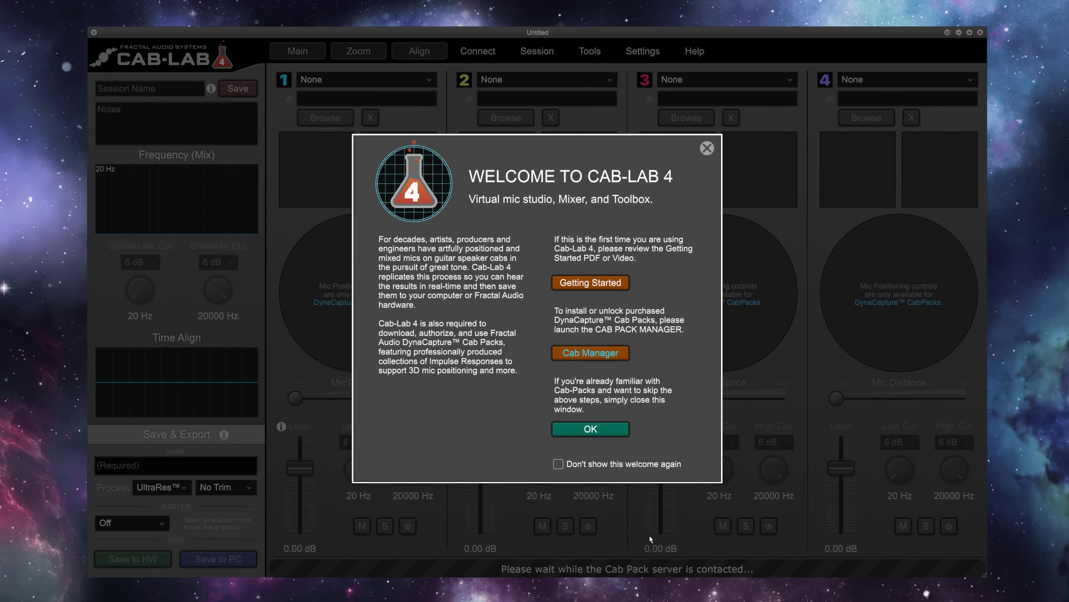
Use the Welcome dialog's Cab Manager button to list the four installed DynaCab packs.
click(589, 351)
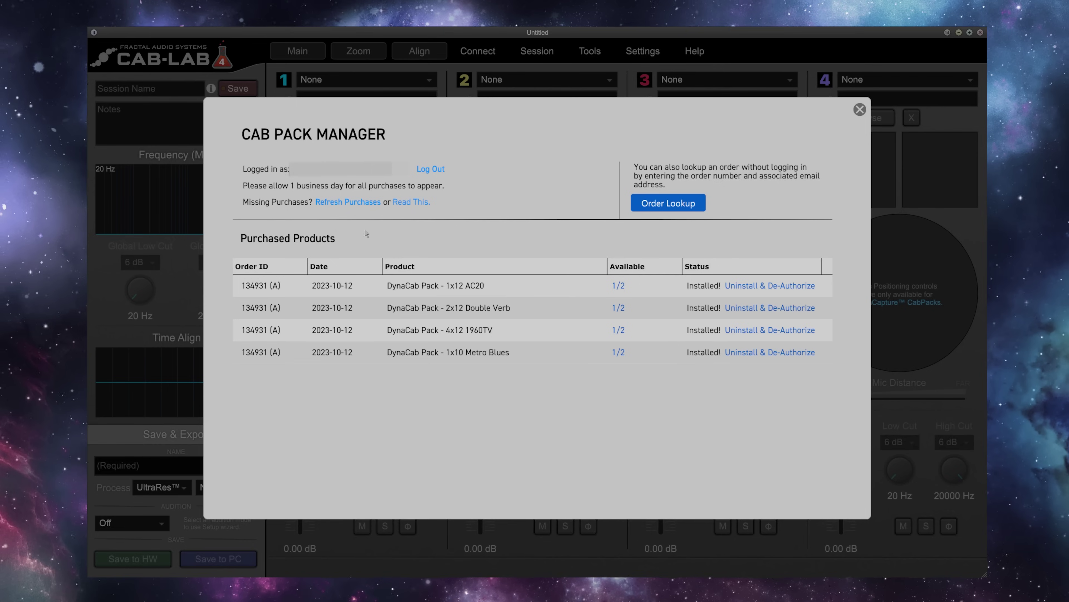
Close the Cab Pack Manager, test the FAS ASIO Driver Axe-Fx III in Audio/MIDI settings, then close them.
click(860, 111)
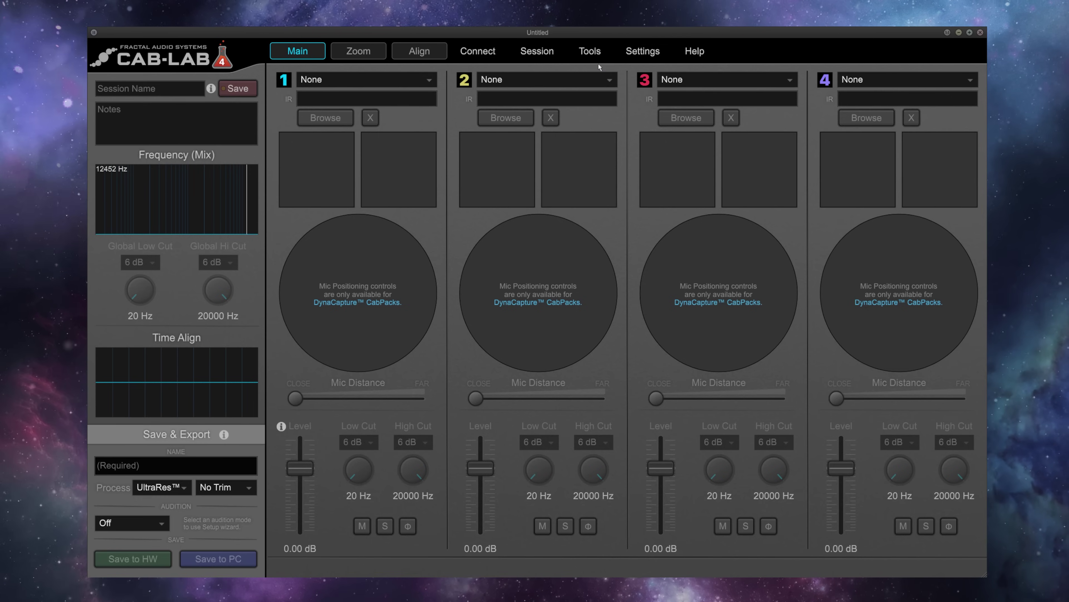
click(637, 53)
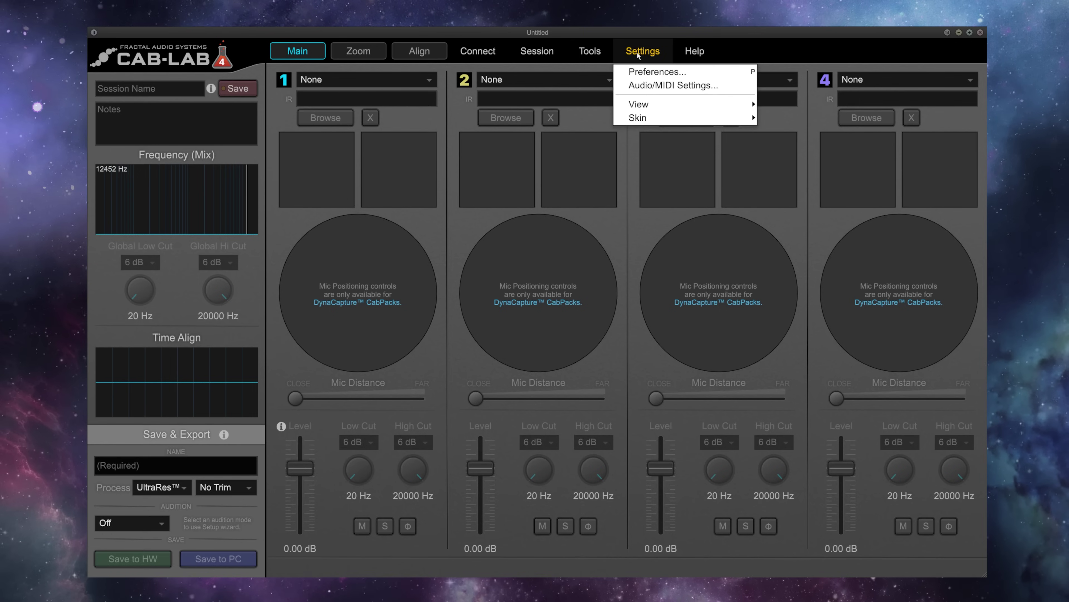
click(650, 86)
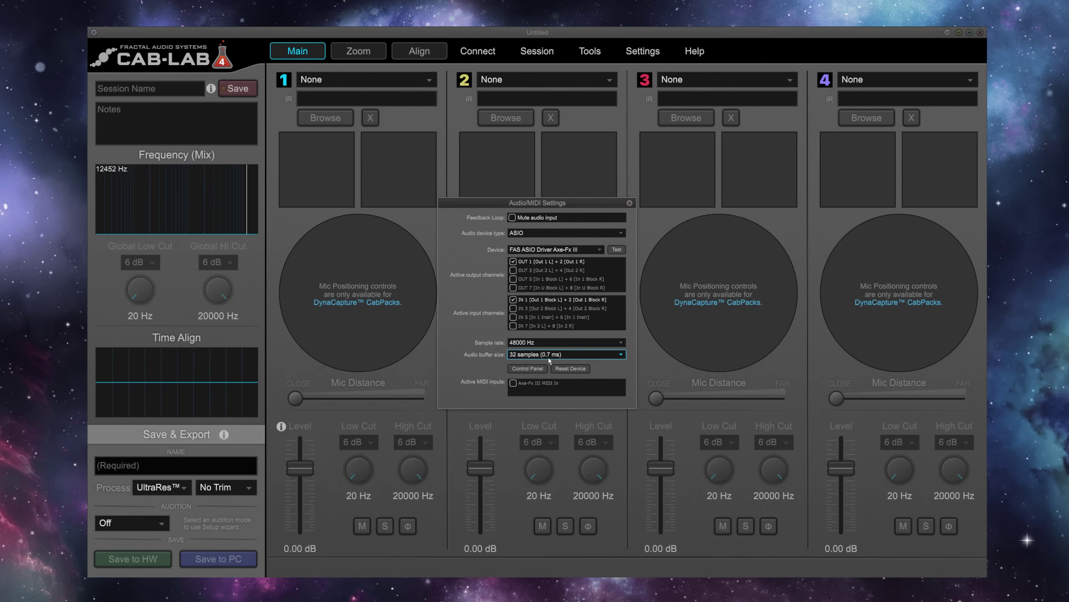
click(617, 250)
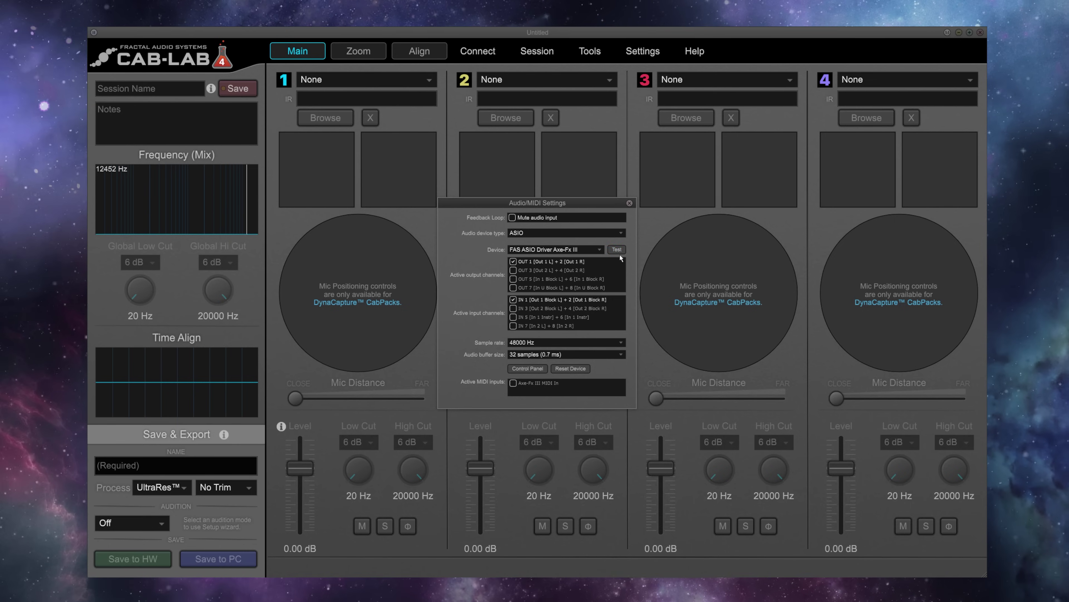
click(630, 203)
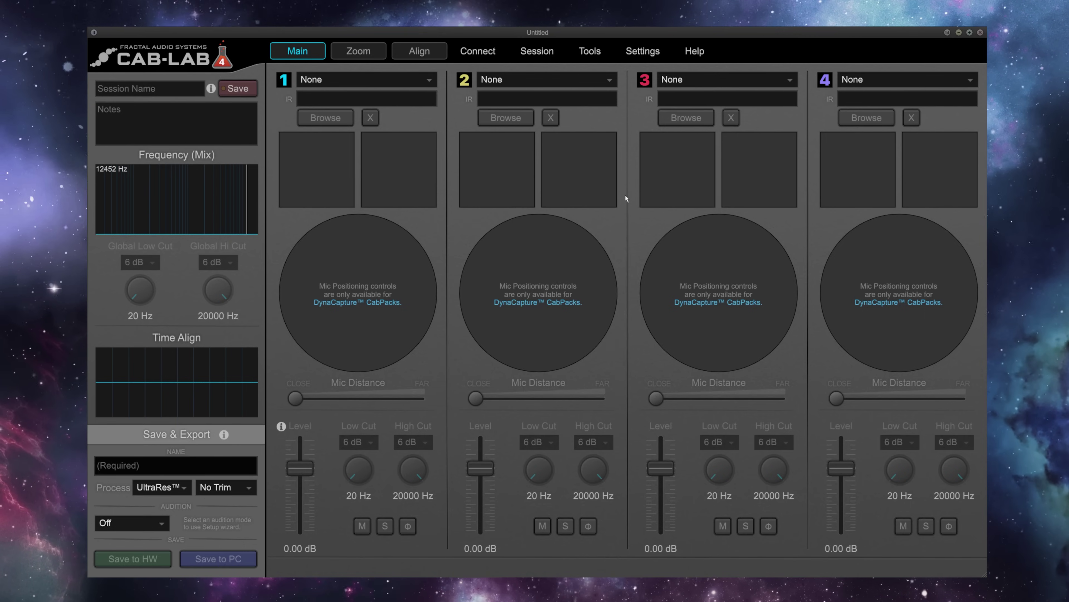
Connect Cab-Lab 4 to the Axe-Fx III from the Connect menu.
click(480, 54)
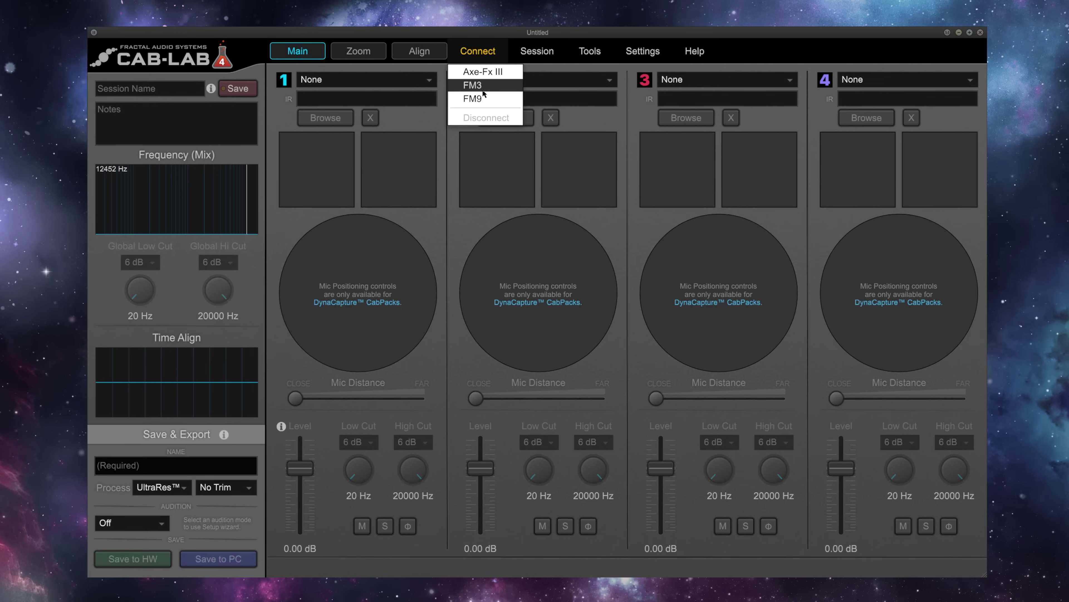
click(471, 73)
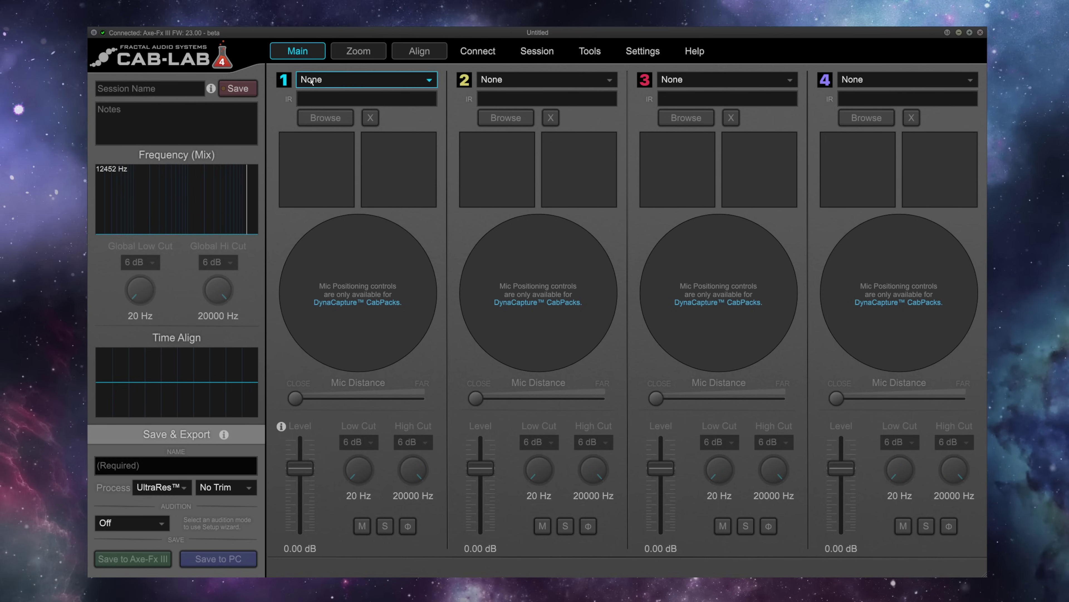
Try slot 1 in Single IR Mode with the DrmWrld-301 cond mesa 4x12 recto IR, then remove it.
click(328, 80)
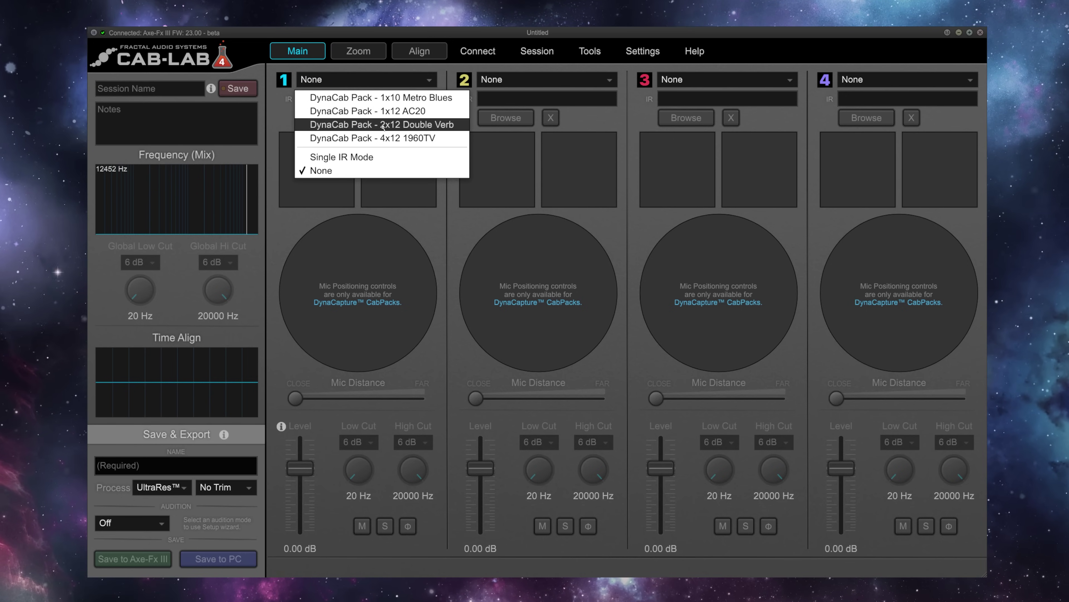
click(369, 160)
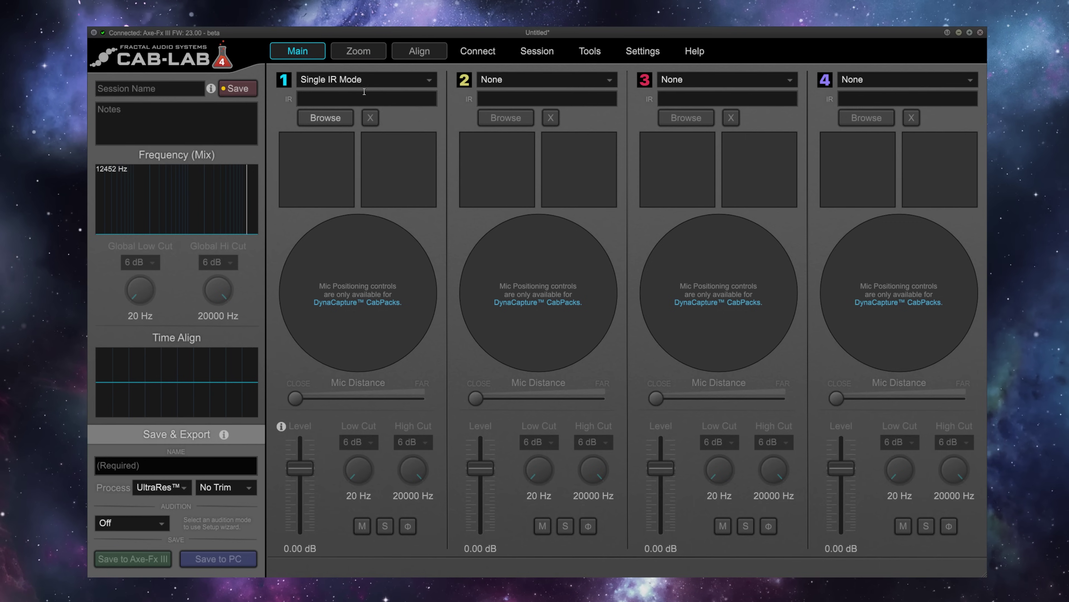
click(328, 119)
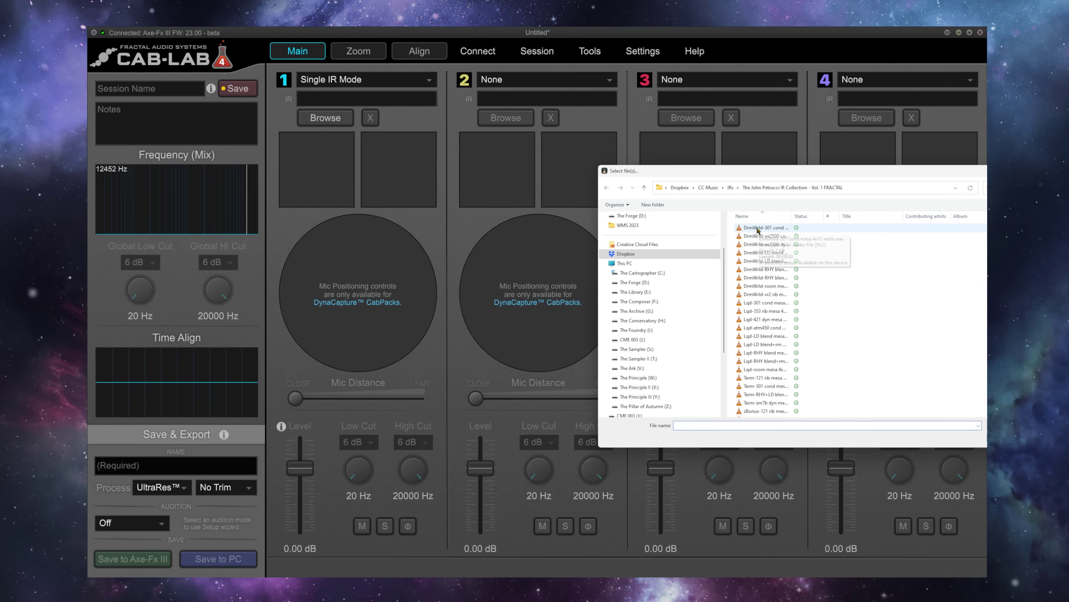
double_click(757, 228)
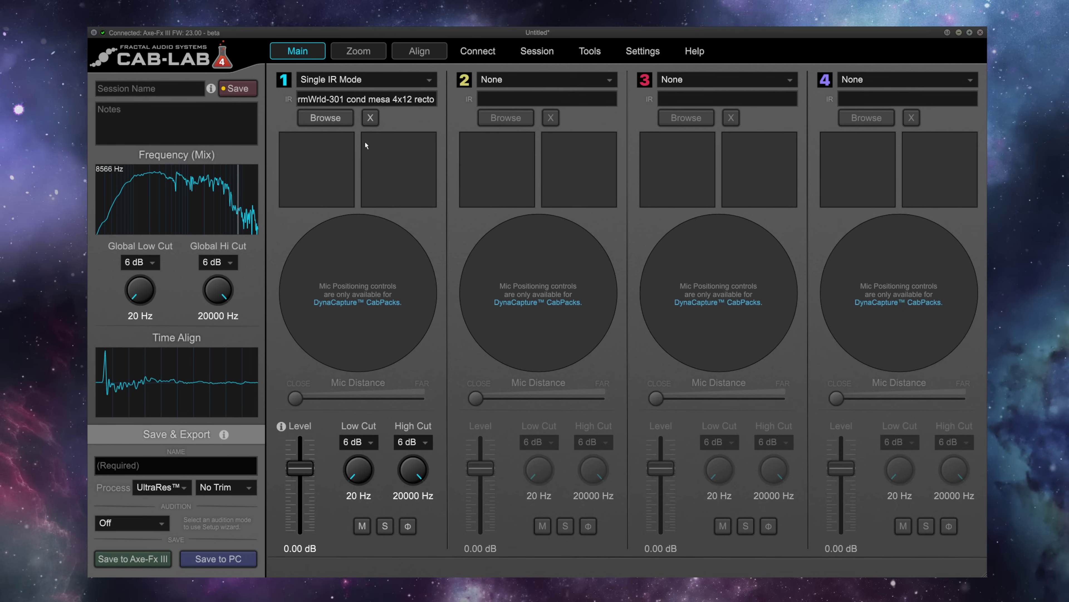
click(371, 118)
Load the 1x10 Metro Blues DynaCab pack into slot 1 with a Dynamic 57 mic.
click(375, 80)
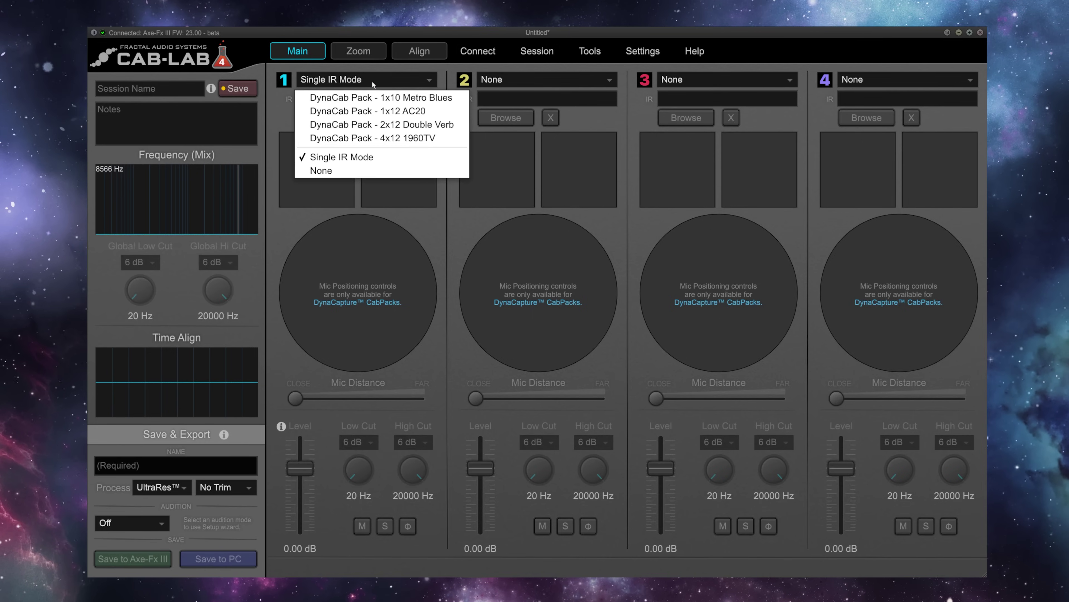
click(376, 98)
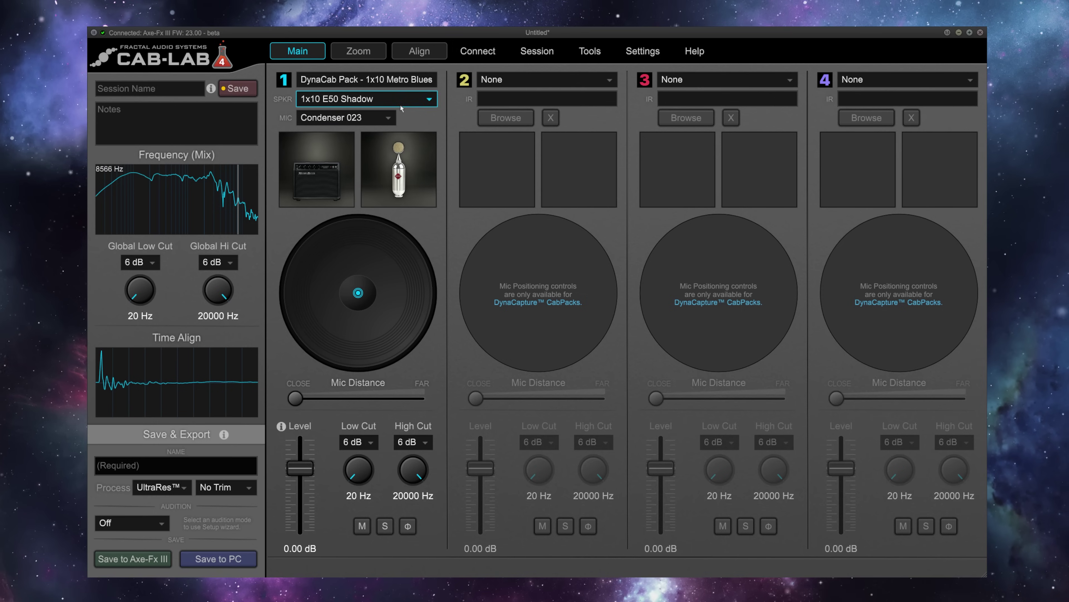
click(354, 118)
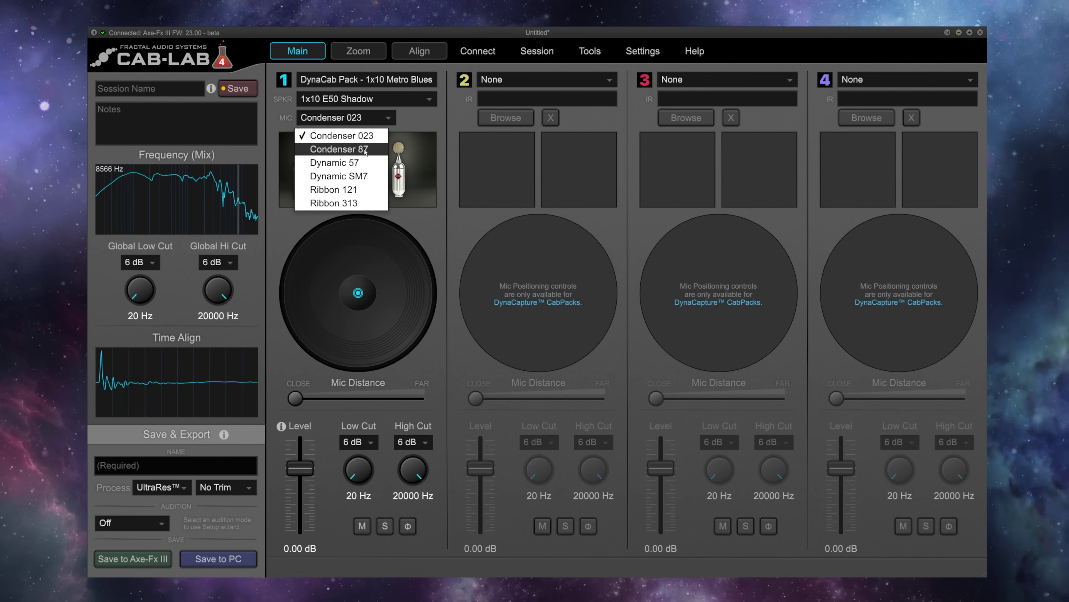
click(365, 164)
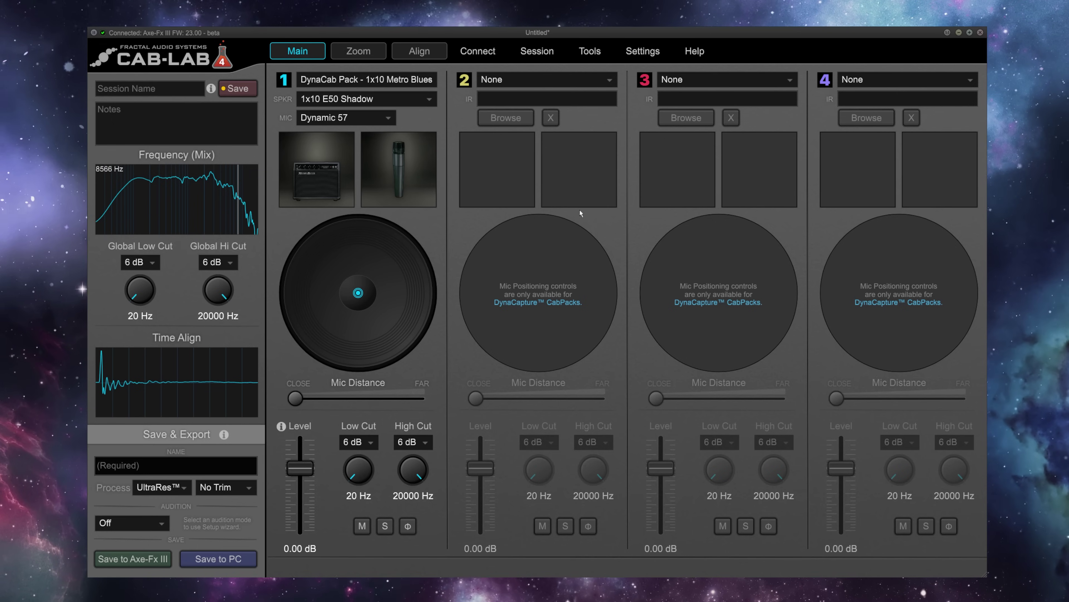
Switch auditioning to SW Live Mode and review the Software Audition Setup guide before closing it.
click(150, 526)
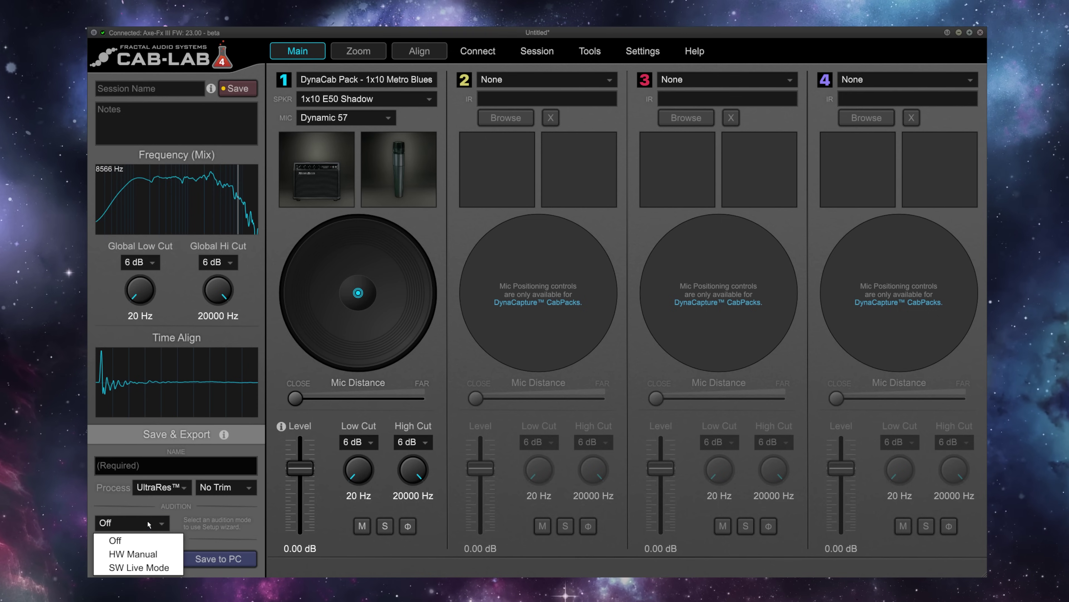
click(135, 567)
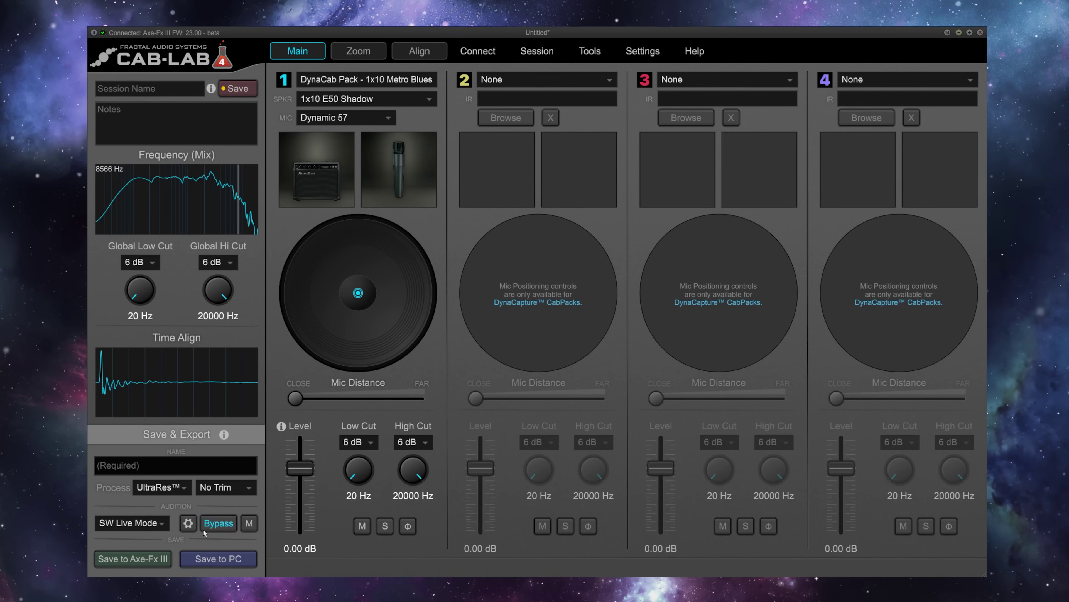
click(188, 523)
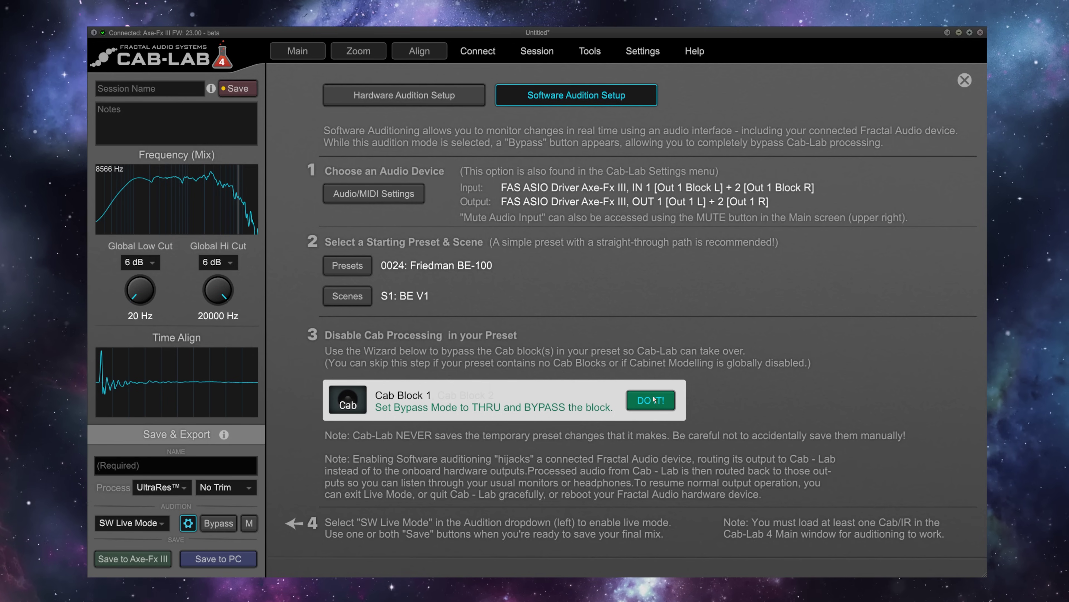
click(965, 80)
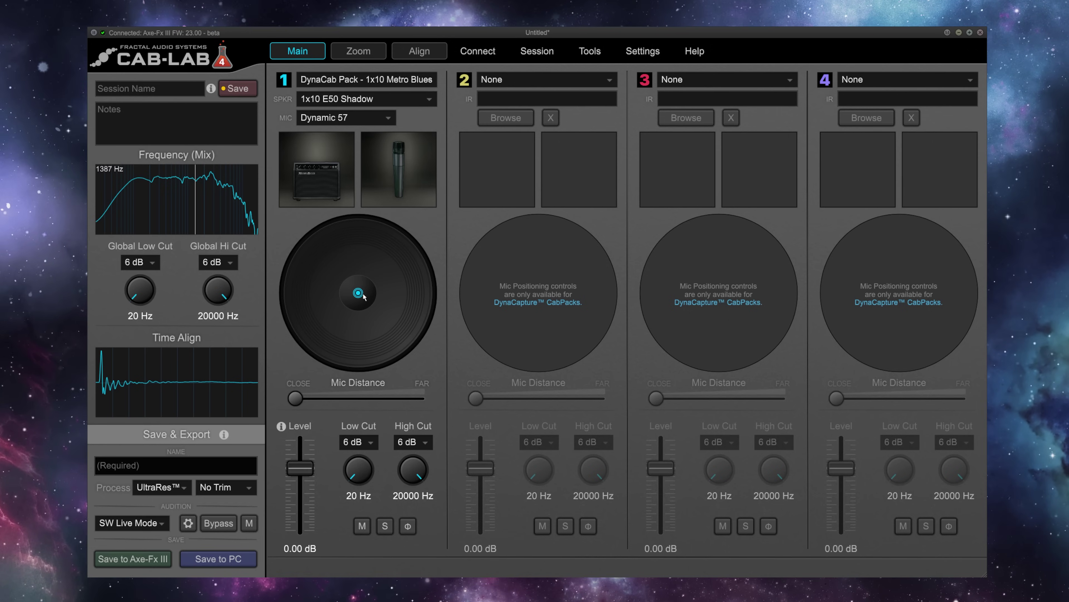
Try slot 1's mic at several positions and distances, ending at the cone's left edge near CLOSE.
drag(363, 293, 396, 291)
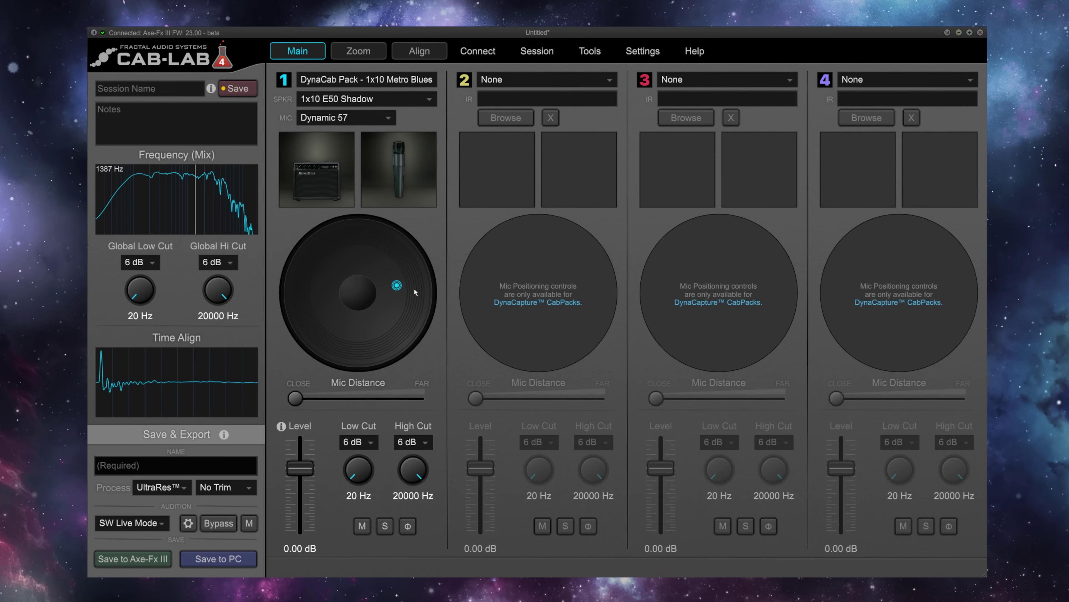
drag(304, 398, 351, 399)
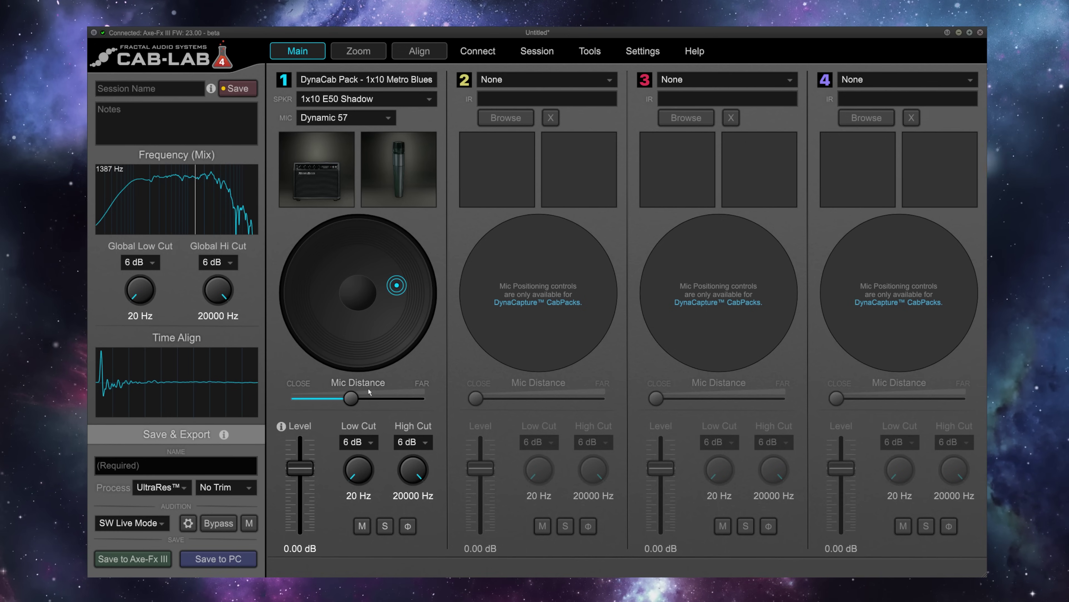
drag(369, 392, 438, 399)
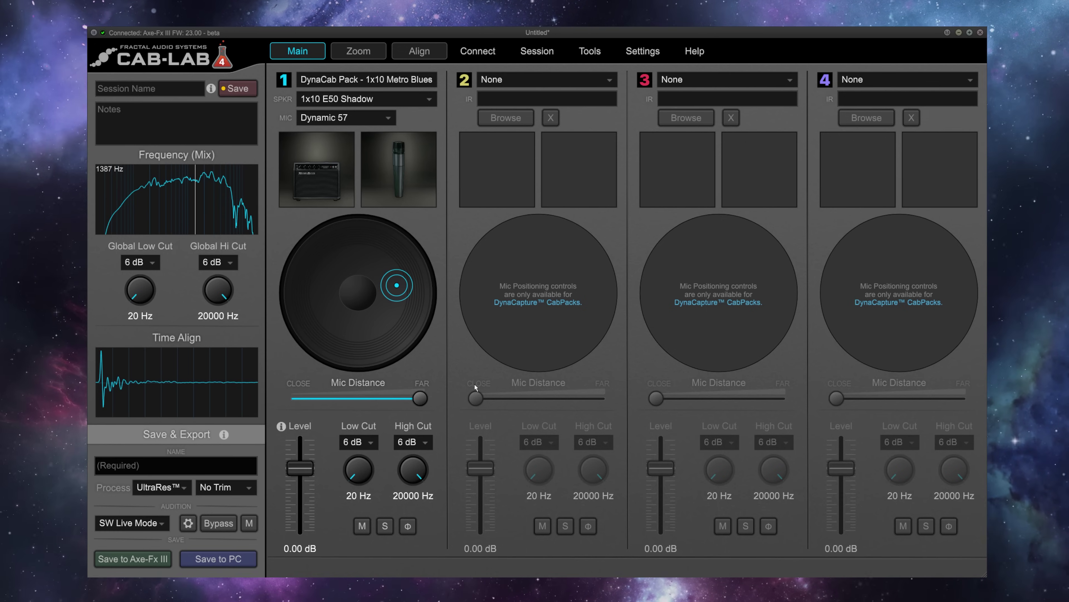
mouse_move(404, 290)
mouse_down()
mouse_move(344, 263)
mouse_move(326, 282)
mouse_up()
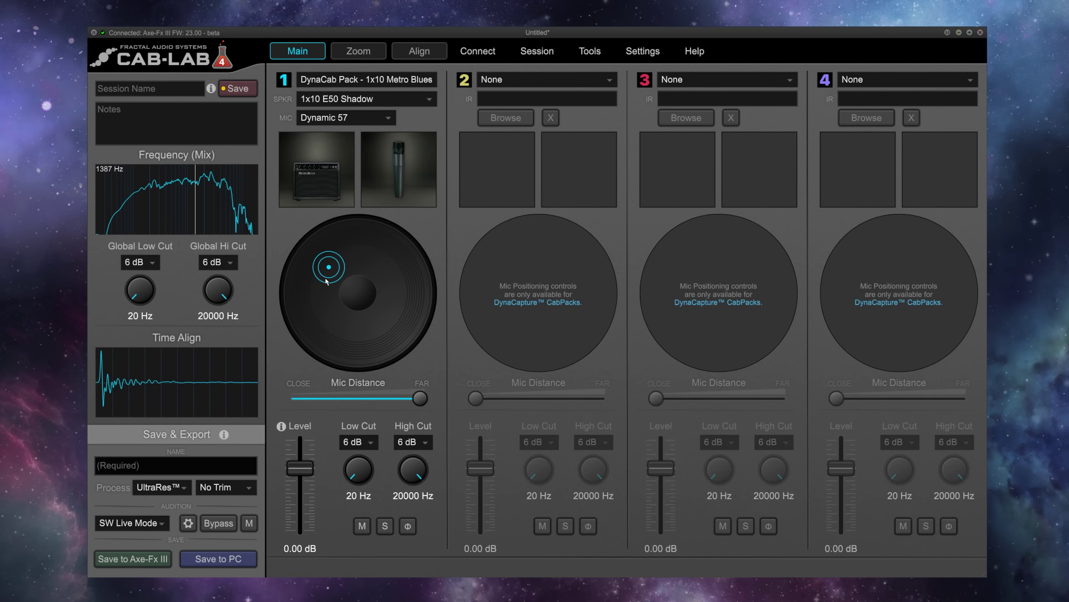
drag(429, 399, 320, 401)
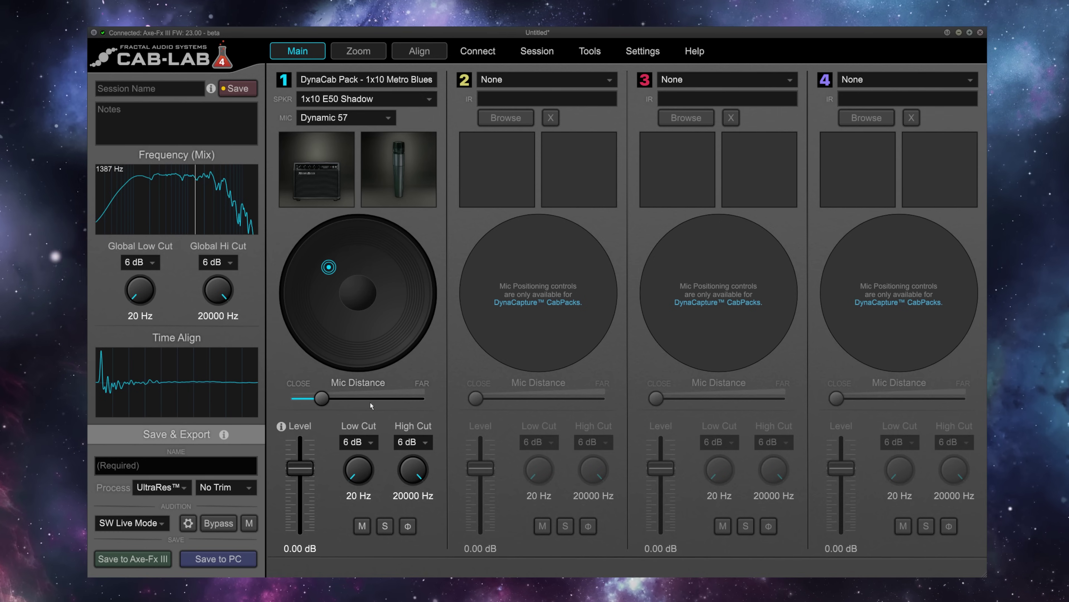
mouse_move(329, 267)
mouse_down()
mouse_move(356, 234)
mouse_move(425, 300)
mouse_move(318, 324)
mouse_move(368, 246)
mouse_move(393, 291)
mouse_move(337, 246)
mouse_move(403, 272)
mouse_move(289, 266)
mouse_move(295, 328)
mouse_move(357, 295)
mouse_move(425, 338)
mouse_move(295, 333)
mouse_move(284, 257)
mouse_up()
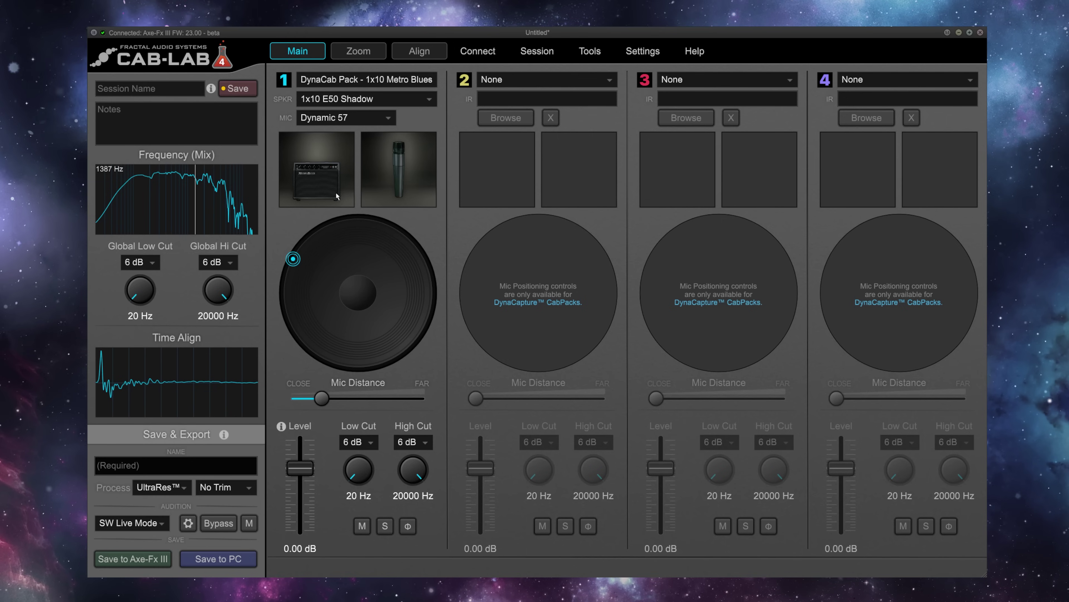
Try the 4x12 1960TV cab in slot 1 and move its mic around the speaker cone.
key(Down)
mouse_move(358, 294)
mouse_down()
mouse_move(425, 323)
mouse_move(418, 335)
mouse_move(295, 249)
mouse_move(421, 338)
mouse_move(296, 253)
mouse_move(412, 336)
mouse_move(356, 292)
mouse_up()
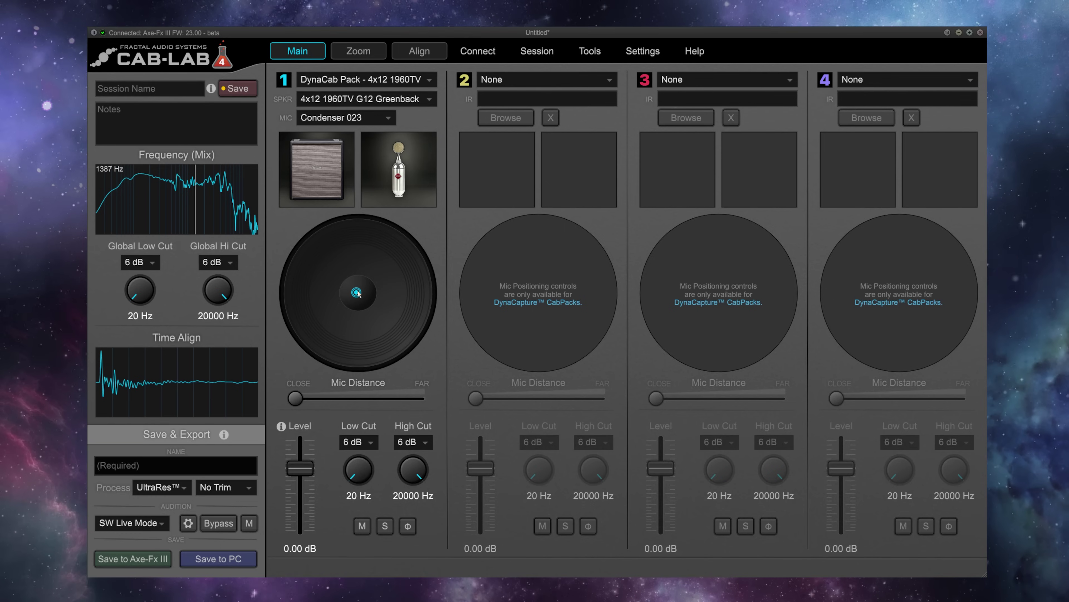
drag(356, 291, 412, 344)
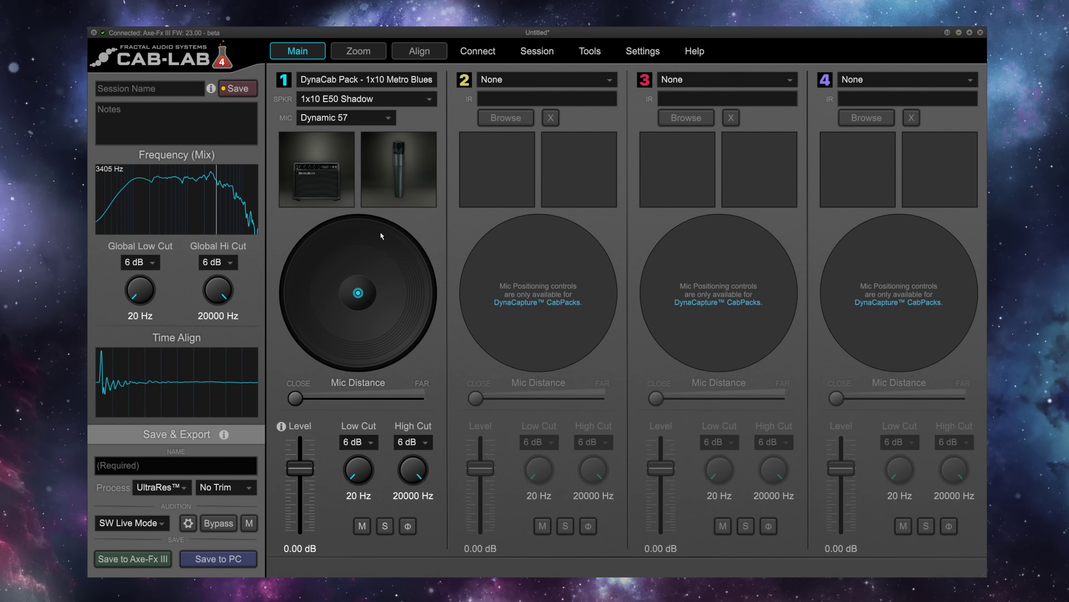
In the zoomed speaker view, move slot 1's Dynamic 57 mic right of centre and back it off to 5.50 cm.
click(362, 53)
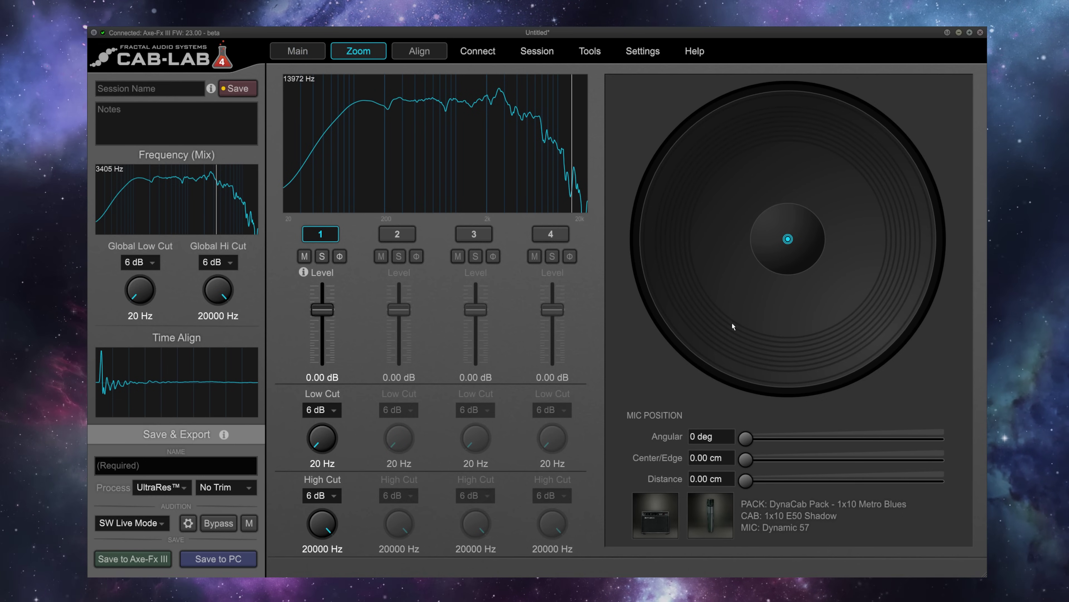
drag(780, 240, 859, 225)
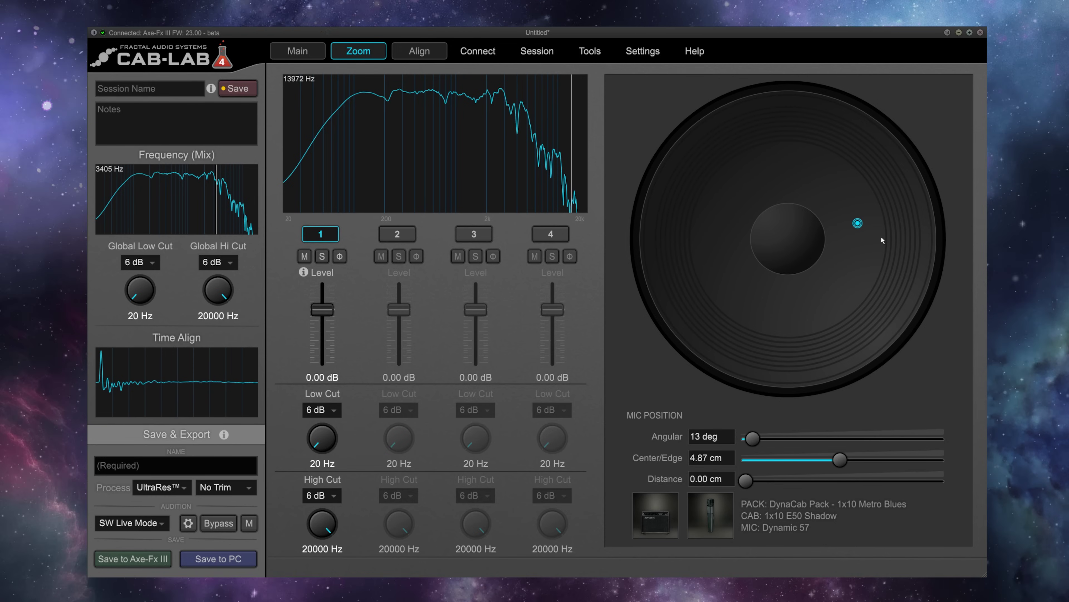
mouse_move(859, 225)
mouse_down()
mouse_move(874, 240)
mouse_move(871, 229)
mouse_up()
drag(746, 480, 800, 481)
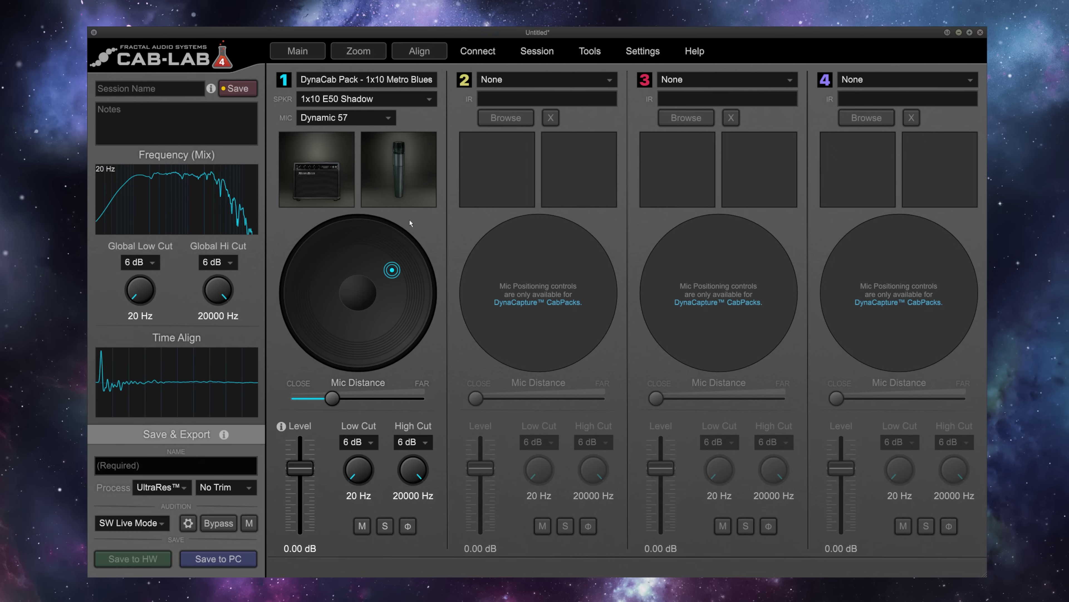
Put the DynaCab 1x10 Metro Blues cab with a Ribbon 121 mic in slot 2 and solo it.
click(522, 81)
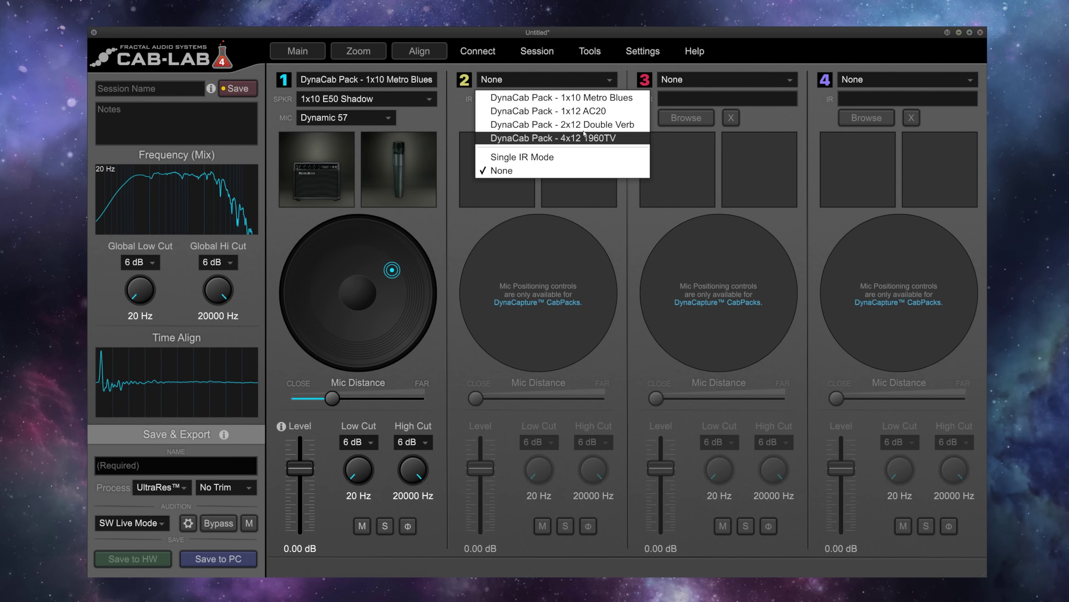
click(574, 100)
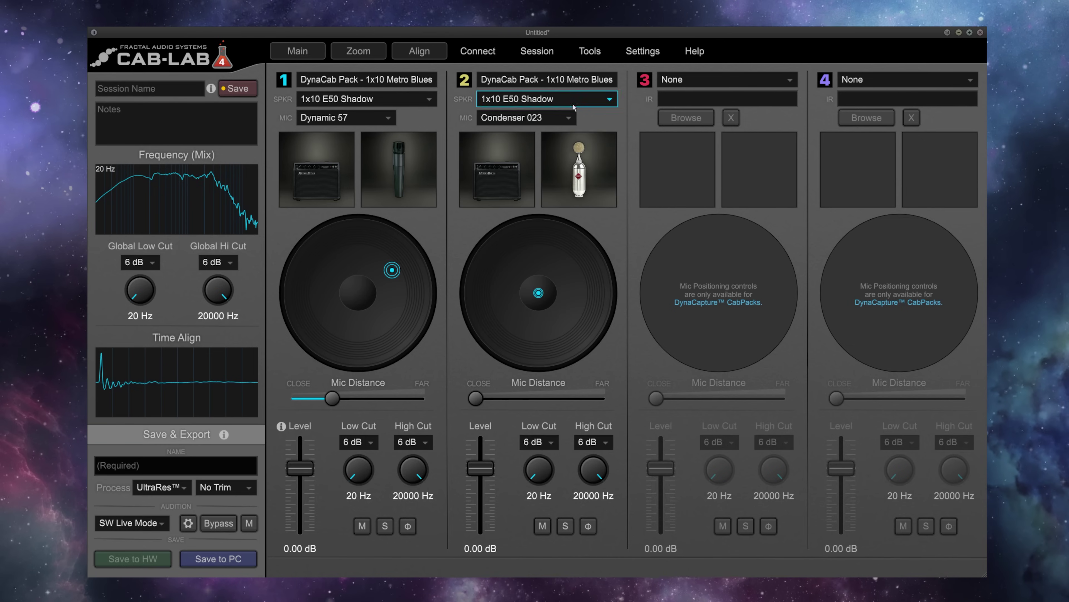
click(560, 118)
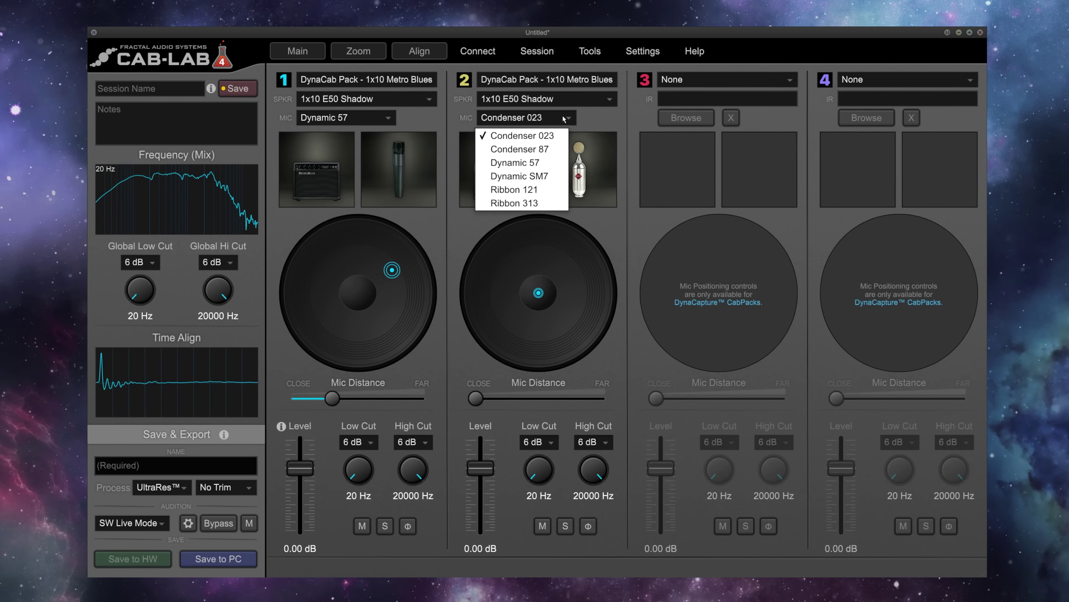
click(524, 191)
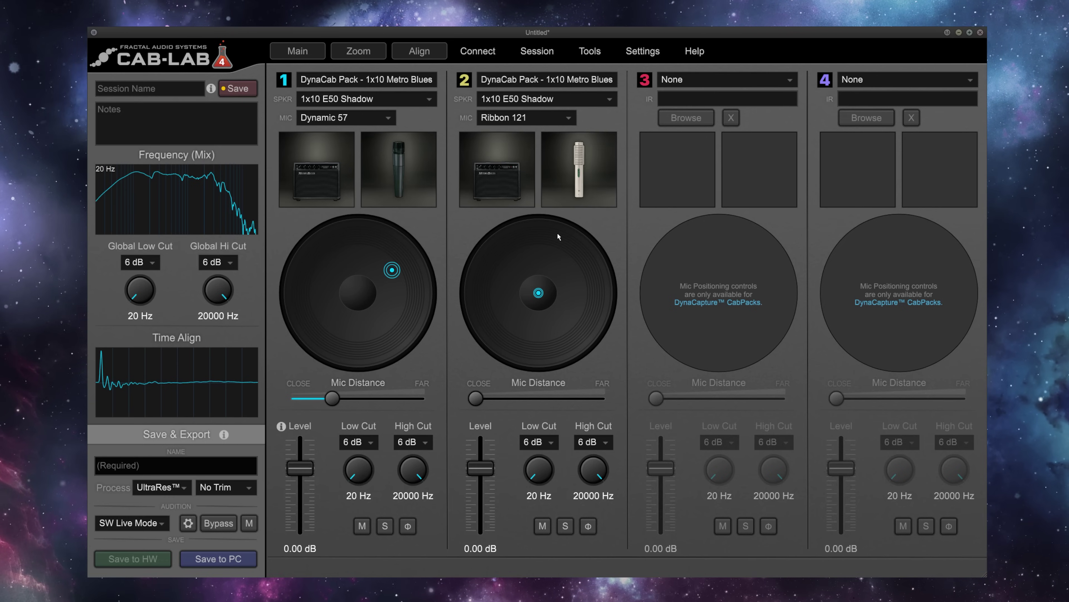
click(565, 525)
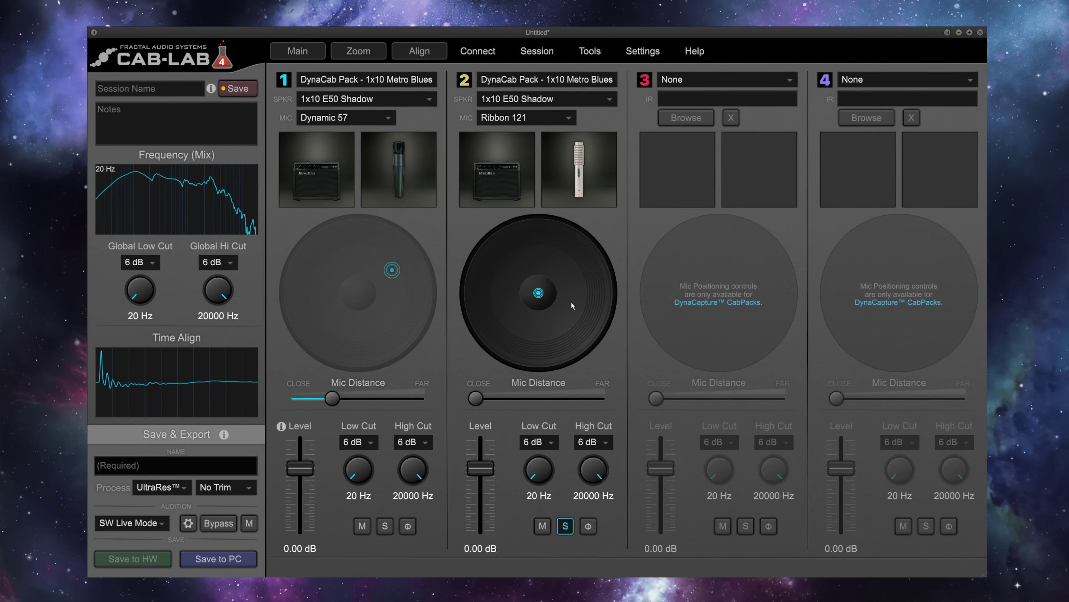
Move slot 2's Ribbon 121 mic to the cone's lower-right edge, a little closer than mid distance.
drag(538, 298, 574, 280)
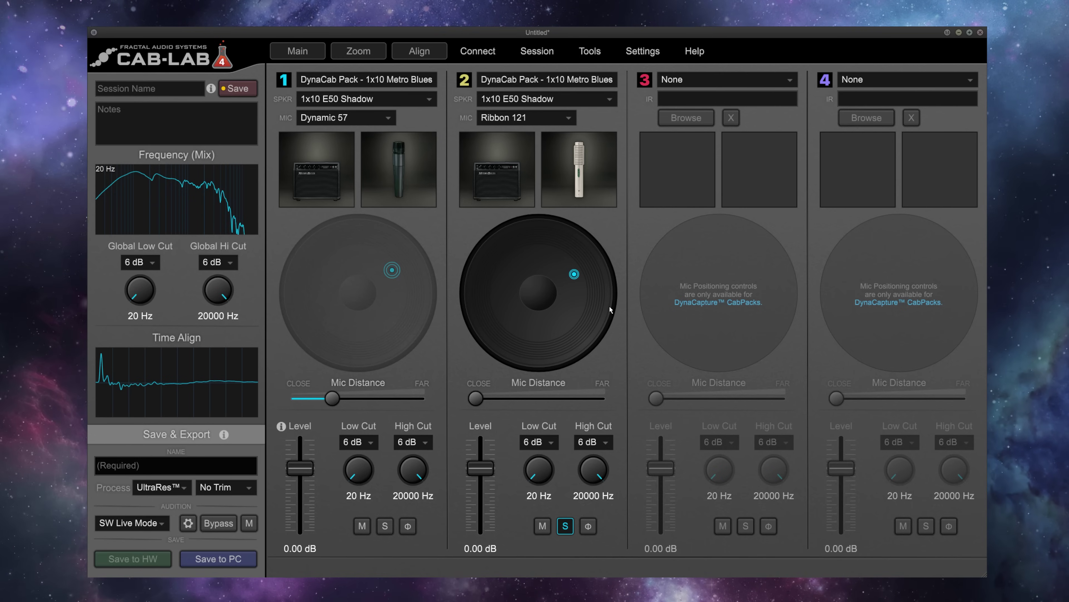
drag(476, 398, 603, 397)
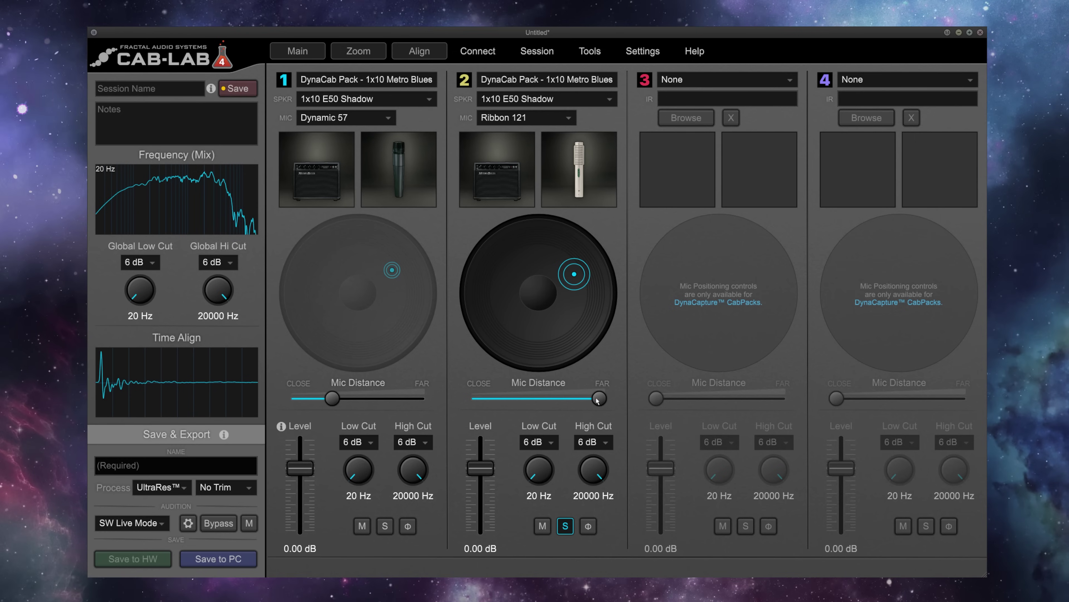
drag(598, 398, 524, 398)
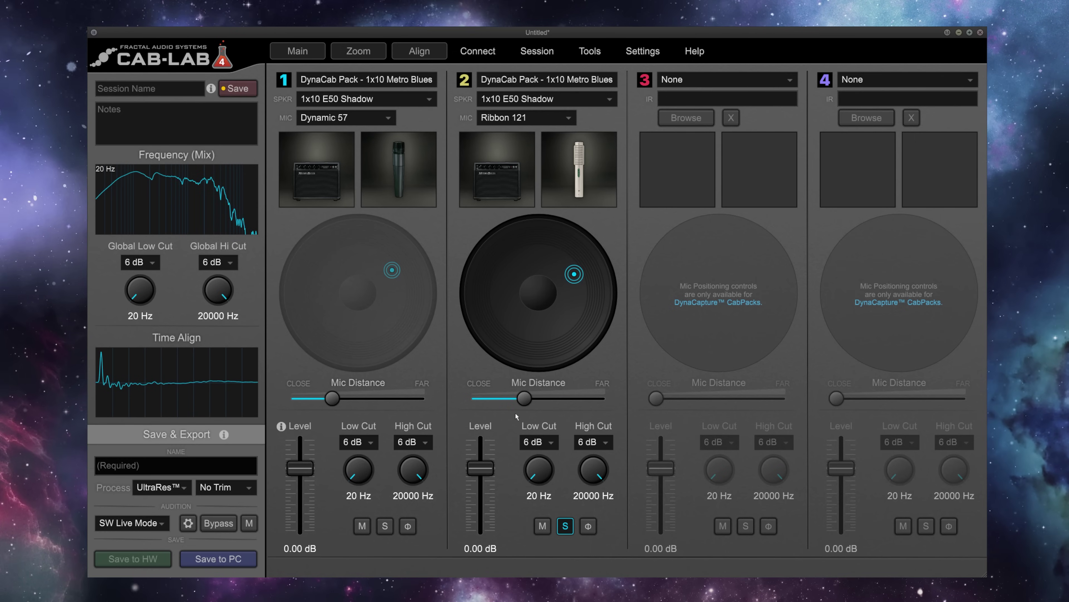
drag(578, 277, 596, 307)
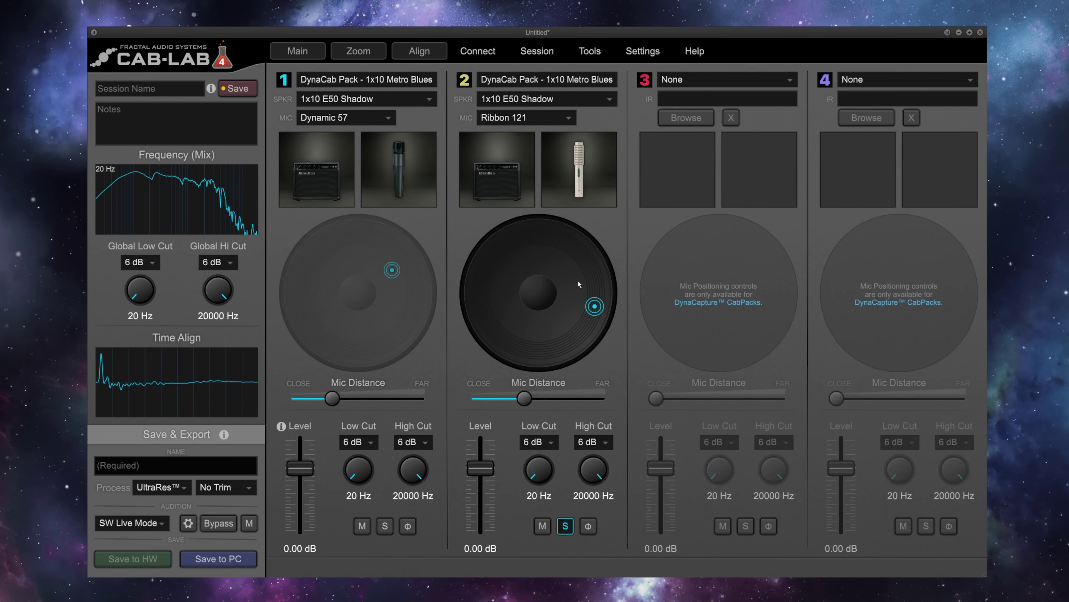
mouse_move(524, 398)
mouse_down()
mouse_move(507, 399)
mouse_move(568, 398)
mouse_move(509, 408)
mouse_move(564, 398)
mouse_move(497, 398)
mouse_move(505, 405)
mouse_up()
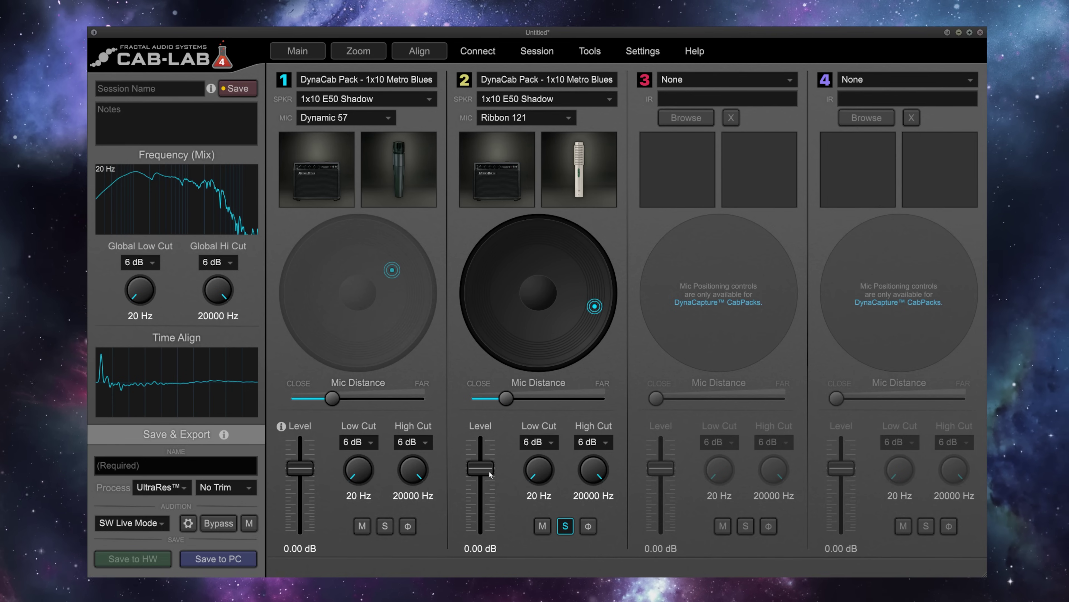
Unsolo slot 2 and audition its level from mute back up to 0.00 dB.
mouse_move(489, 472)
mouse_down()
mouse_move(491, 508)
mouse_move(499, 462)
mouse_move(489, 491)
mouse_move(490, 469)
mouse_move(480, 470)
mouse_up()
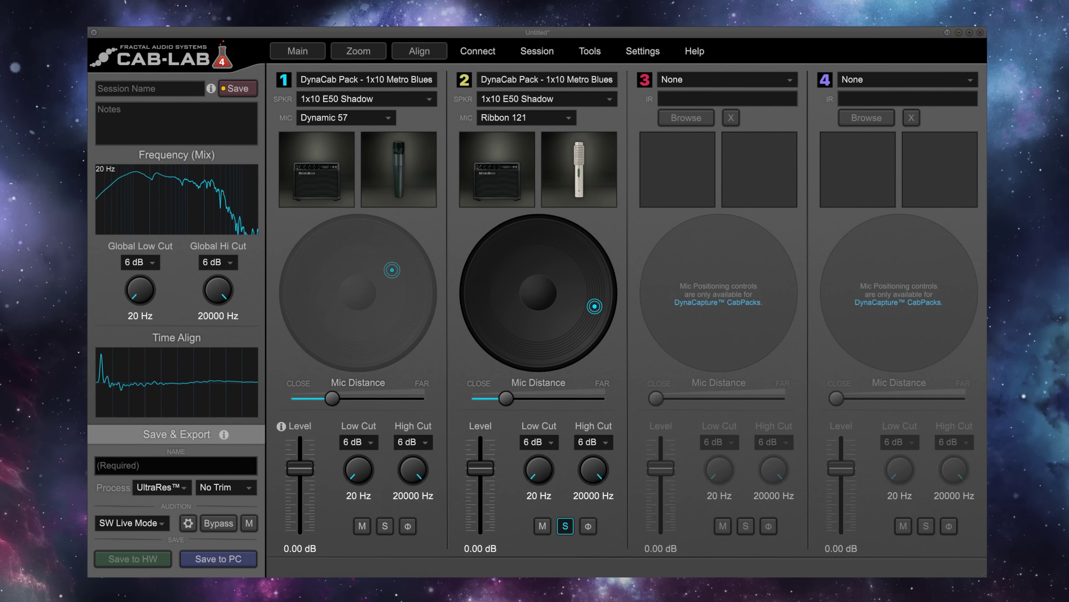
click(566, 526)
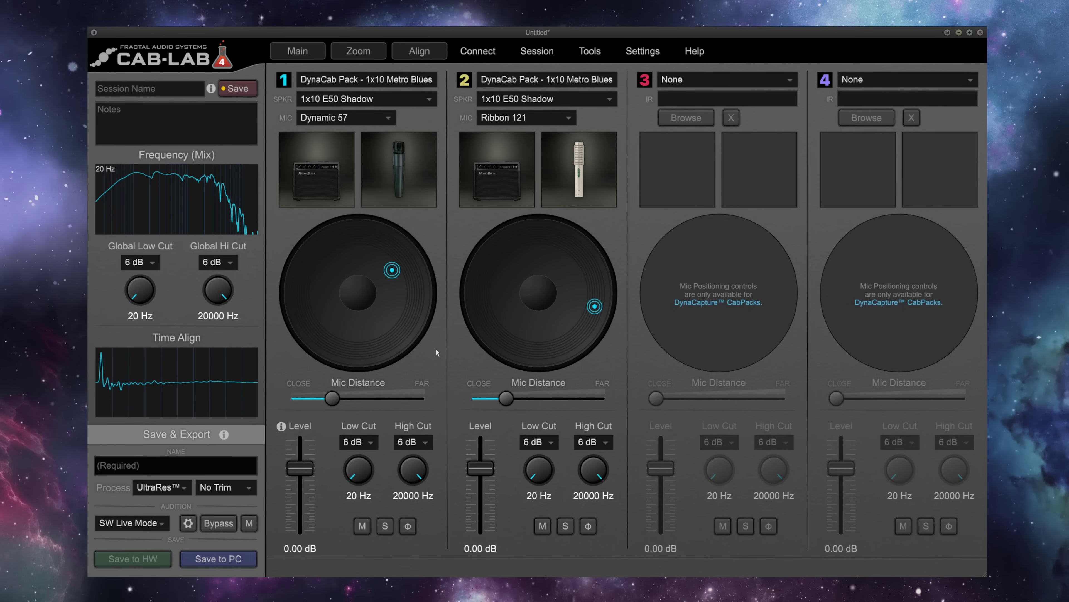
mouse_move(487, 470)
mouse_down()
mouse_move(488, 530)
mouse_move(473, 479)
mouse_up()
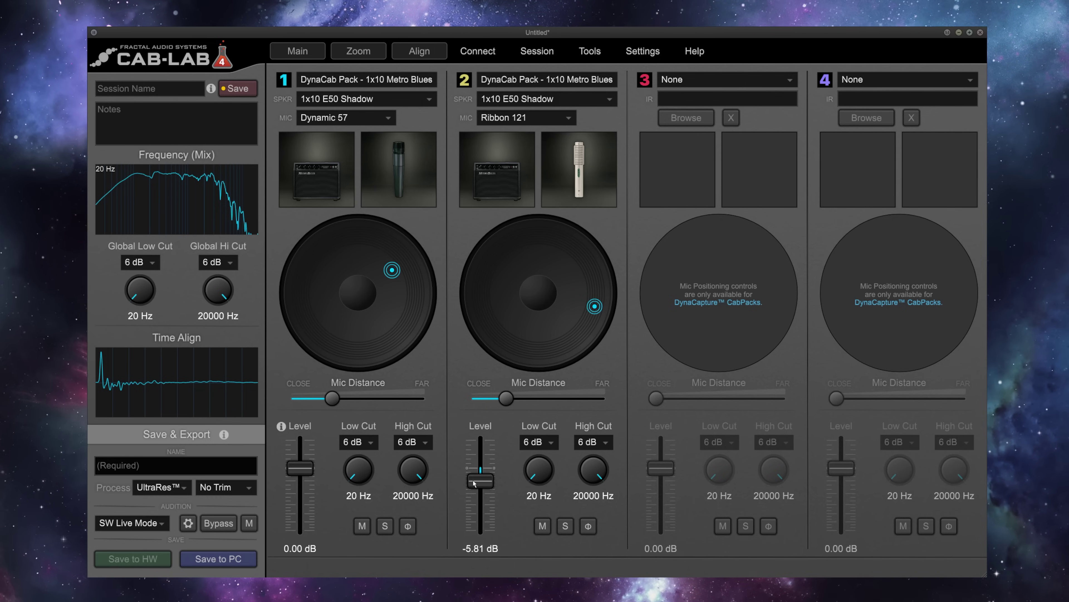
drag(478, 482, 485, 475)
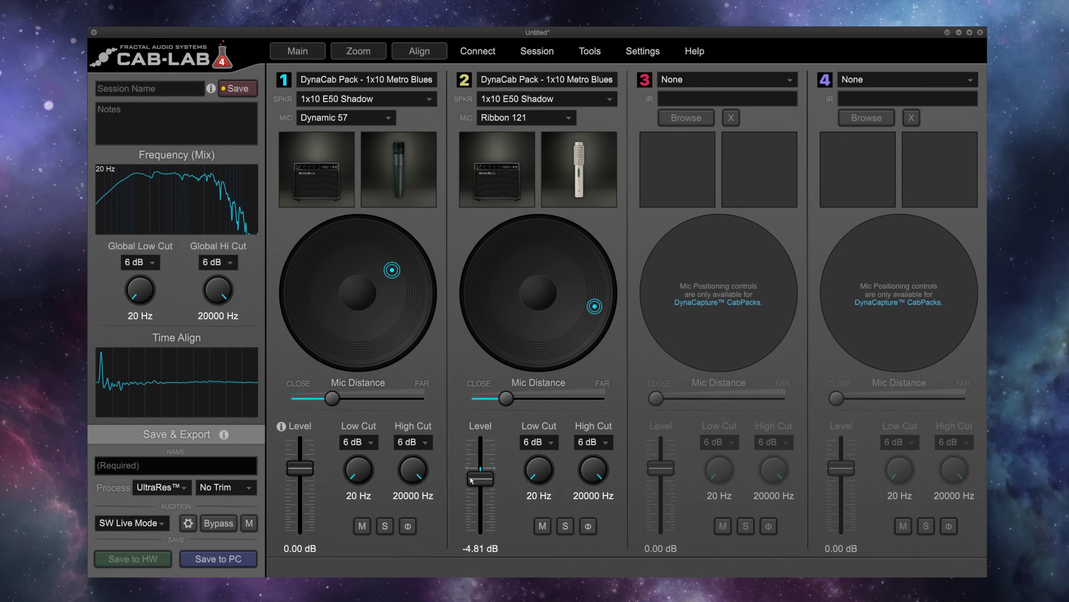
drag(486, 475, 489, 456)
Nudge slot 2's mic up-left and closer, and raise its level to 2.98 dB.
drag(594, 307, 585, 296)
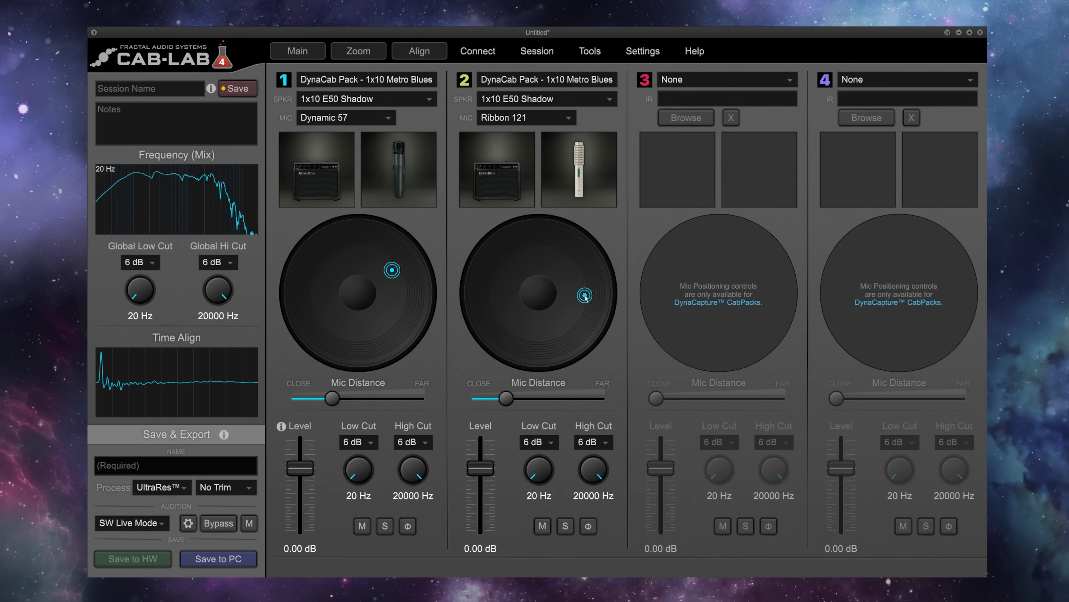
drag(513, 400, 494, 400)
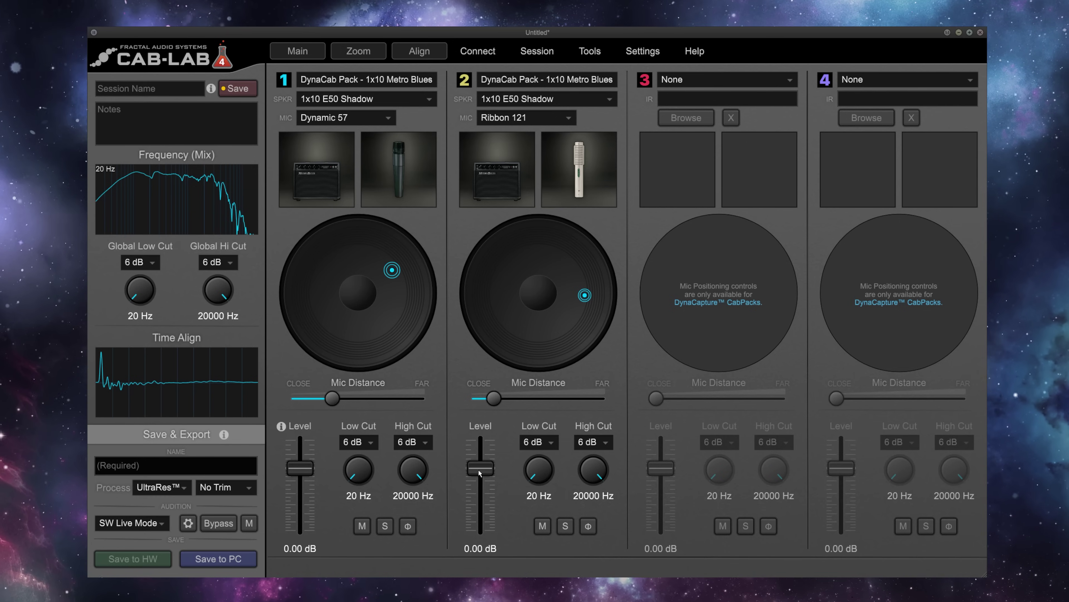
drag(479, 471, 483, 460)
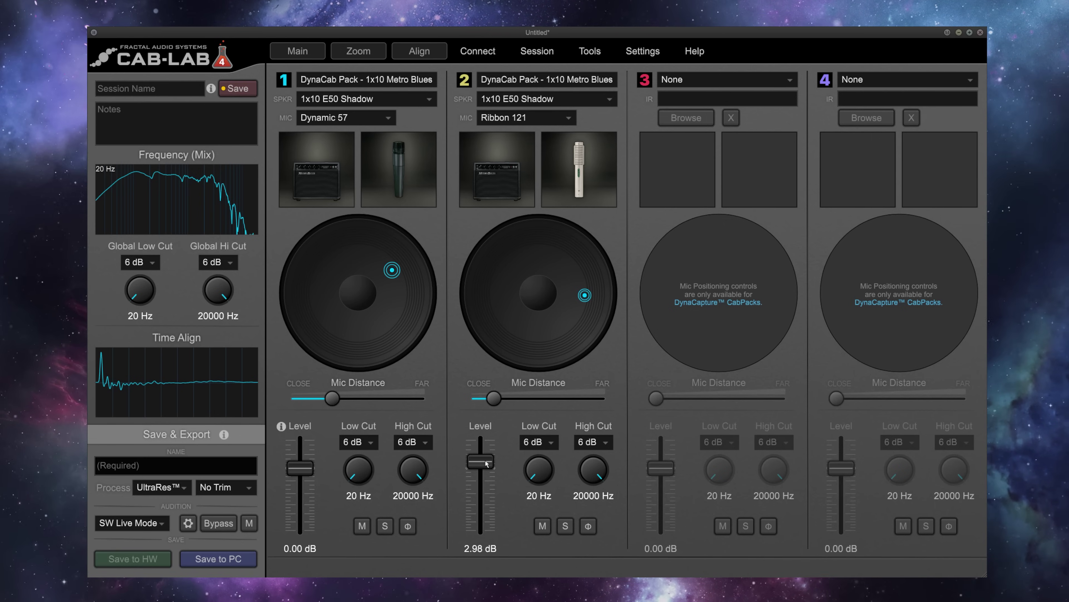
Load the DynaCab 4x12 1960TV cab (G12 Greenback, Condenser 023) into slot 3 and solo it.
click(777, 83)
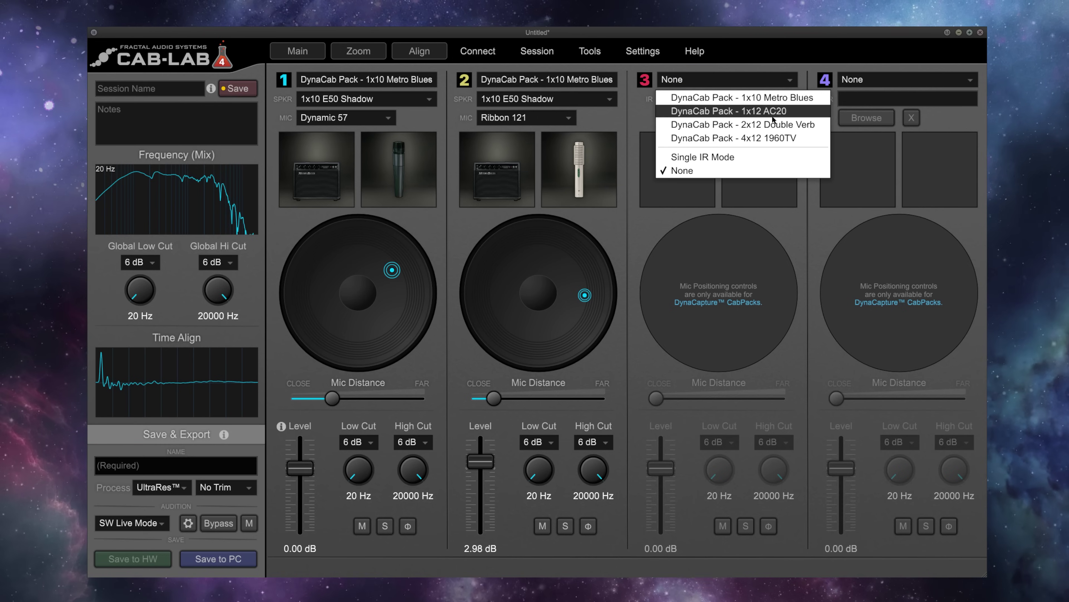
click(769, 139)
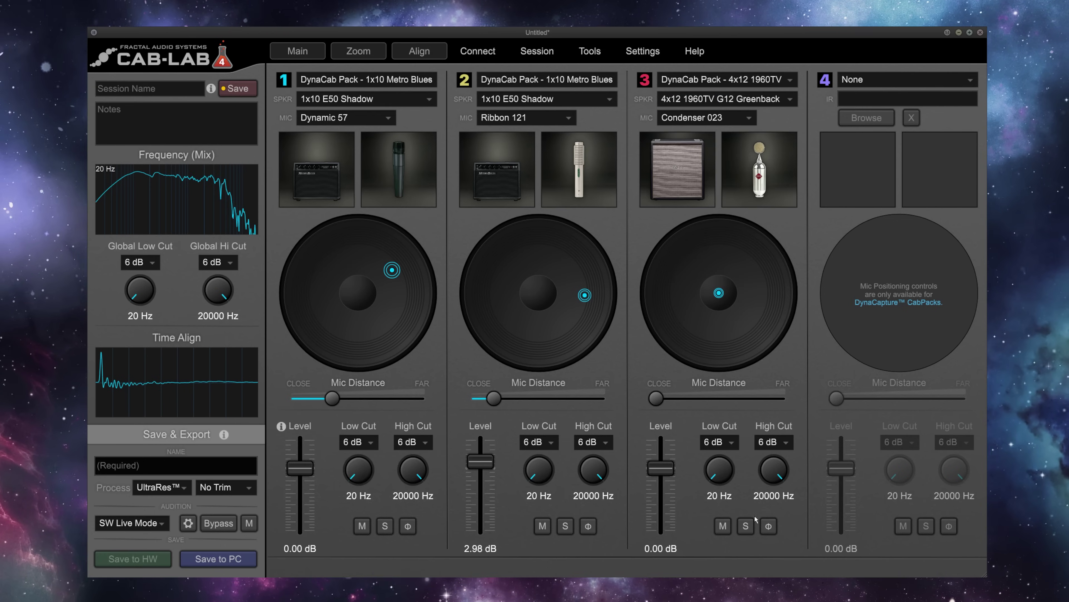
click(750, 529)
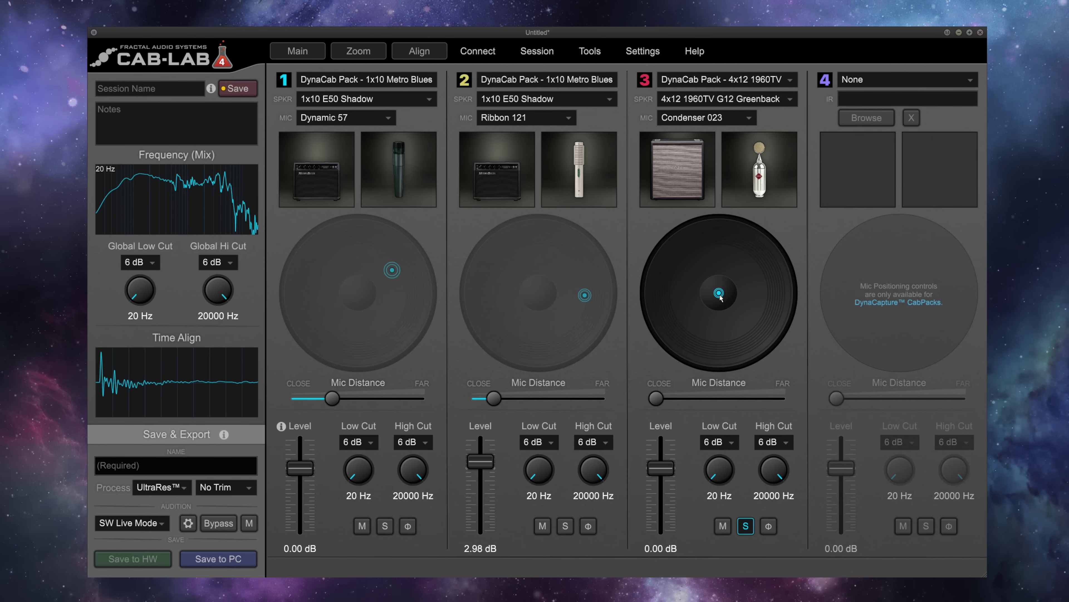
Shift slot 3's Condenser 023 mic just up-right of centre and turn off slot 3's solo.
drag(720, 297, 734, 292)
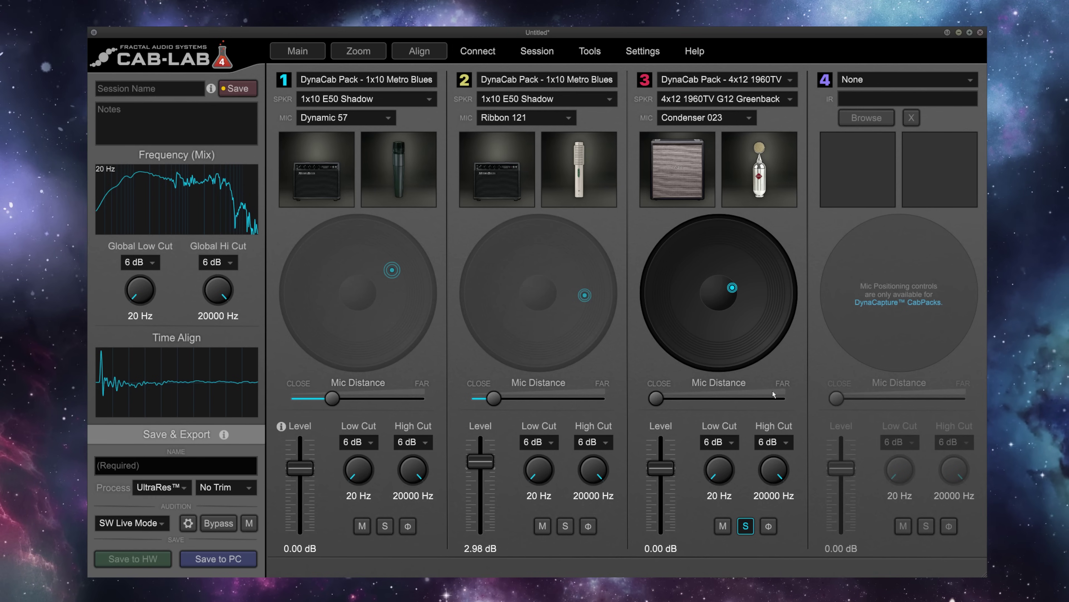
click(745, 527)
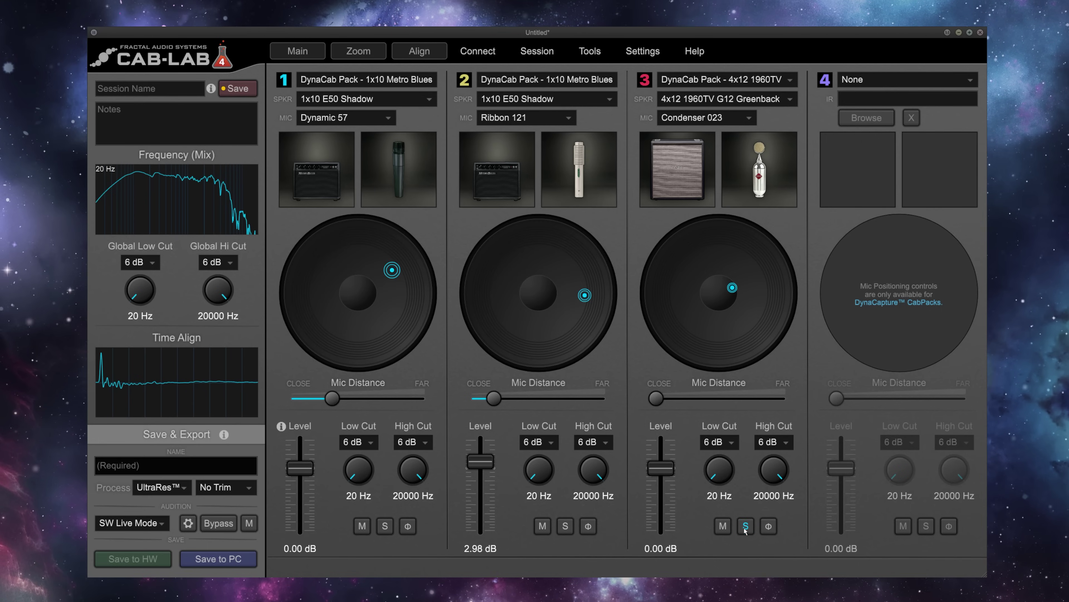
In the zoomed mixer set channel 1 to -4.22 dB, lower channel 2, raise channel 3 to 3.43 dB, then view Time Alignment.
click(358, 52)
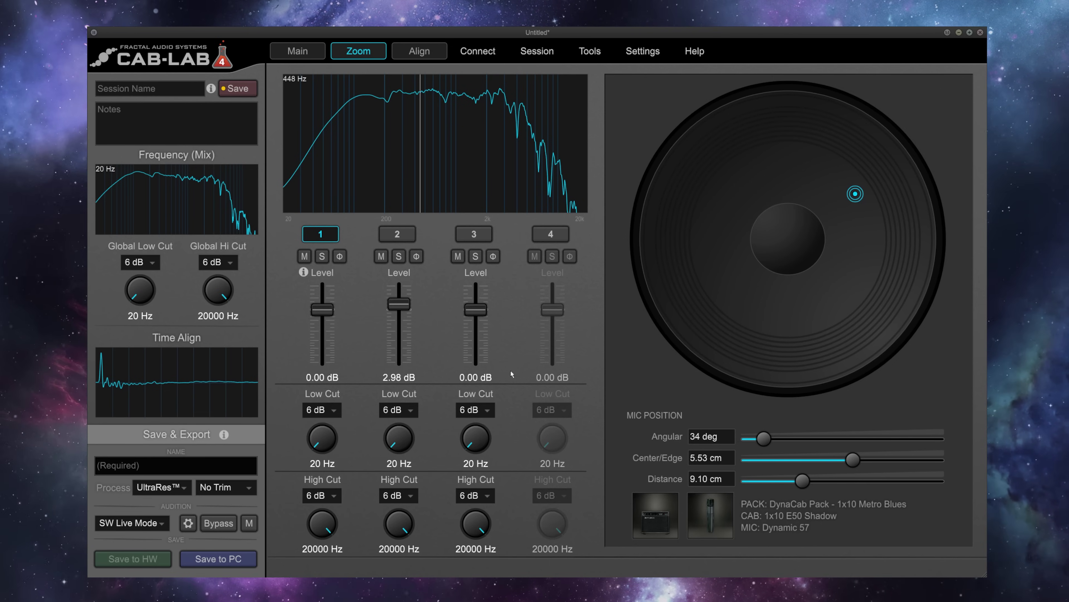
drag(323, 310, 325, 317)
drag(395, 304, 399, 314)
drag(476, 309, 483, 301)
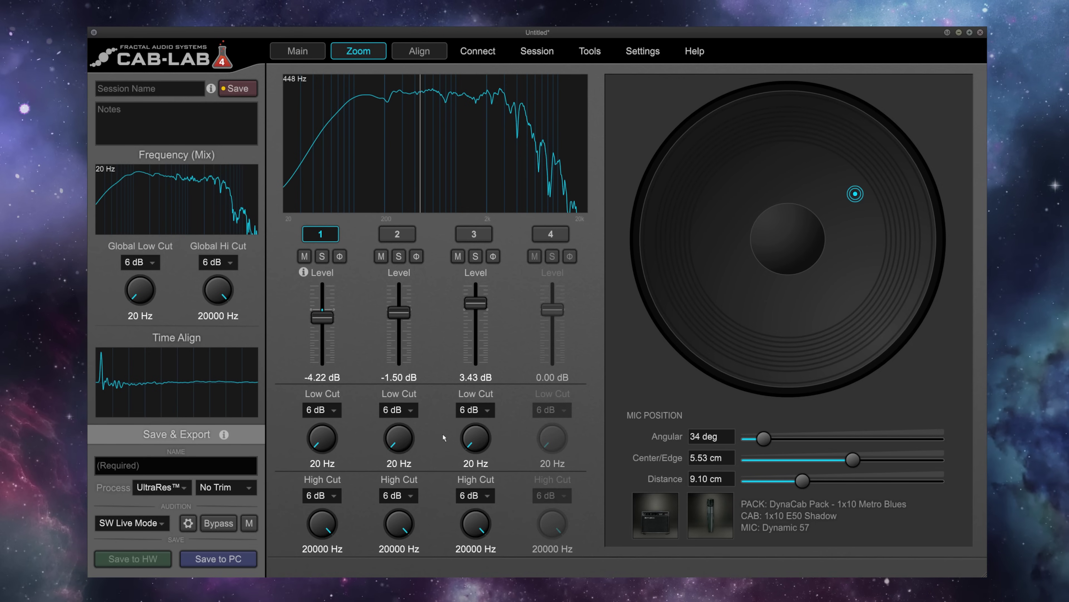
click(423, 52)
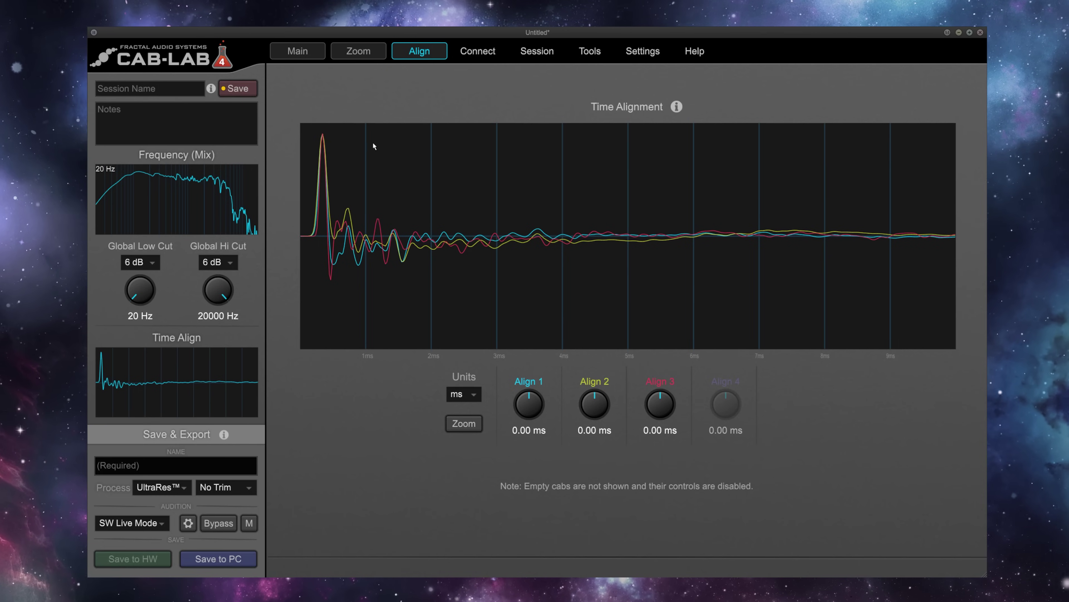
click(298, 51)
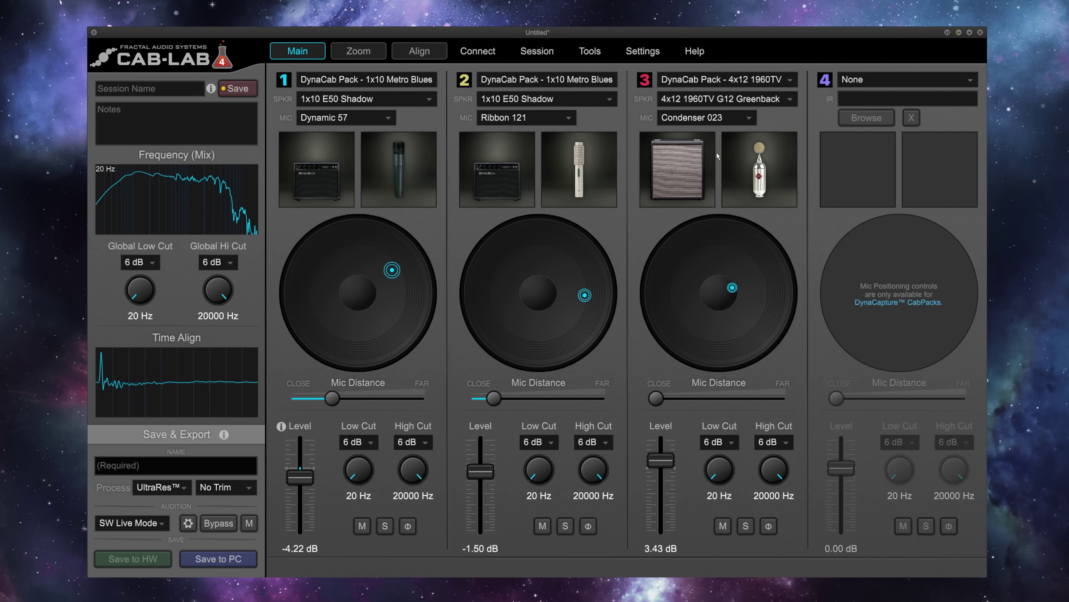
click(422, 54)
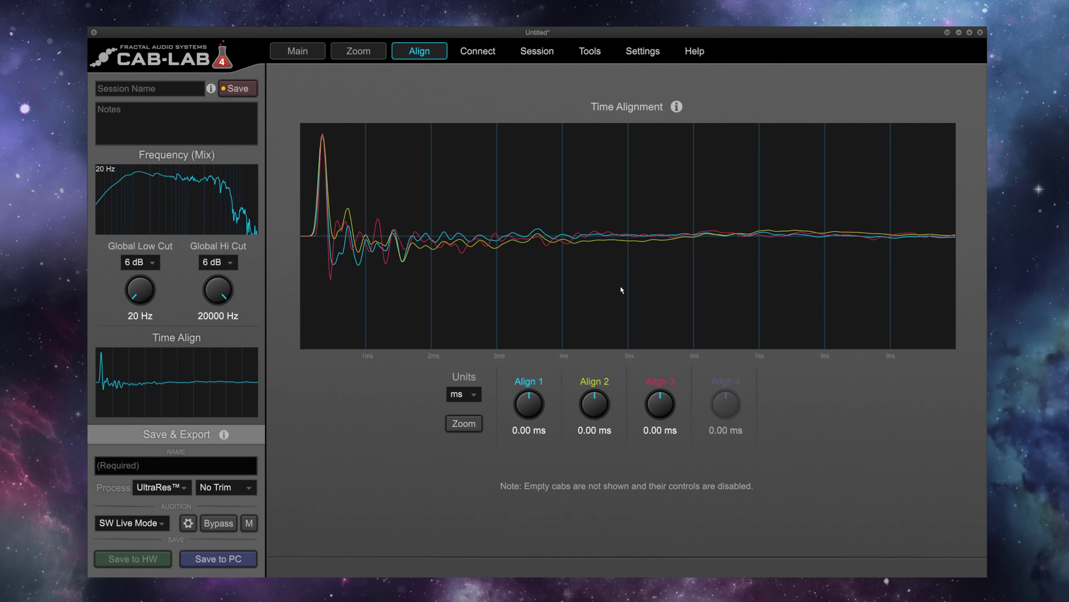
click(474, 396)
click(472, 411)
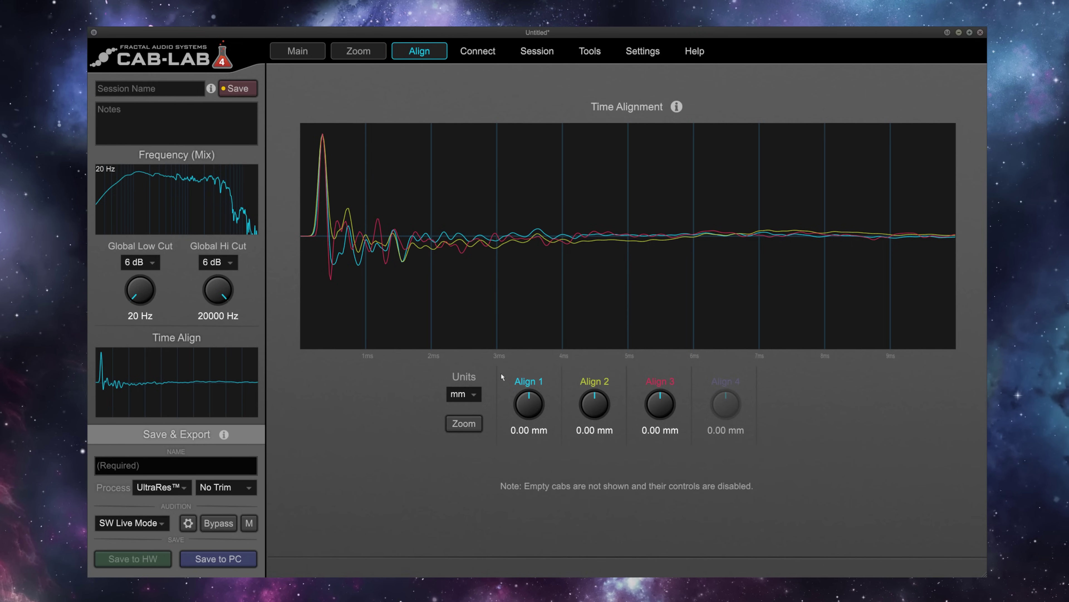
click(466, 394)
click(480, 410)
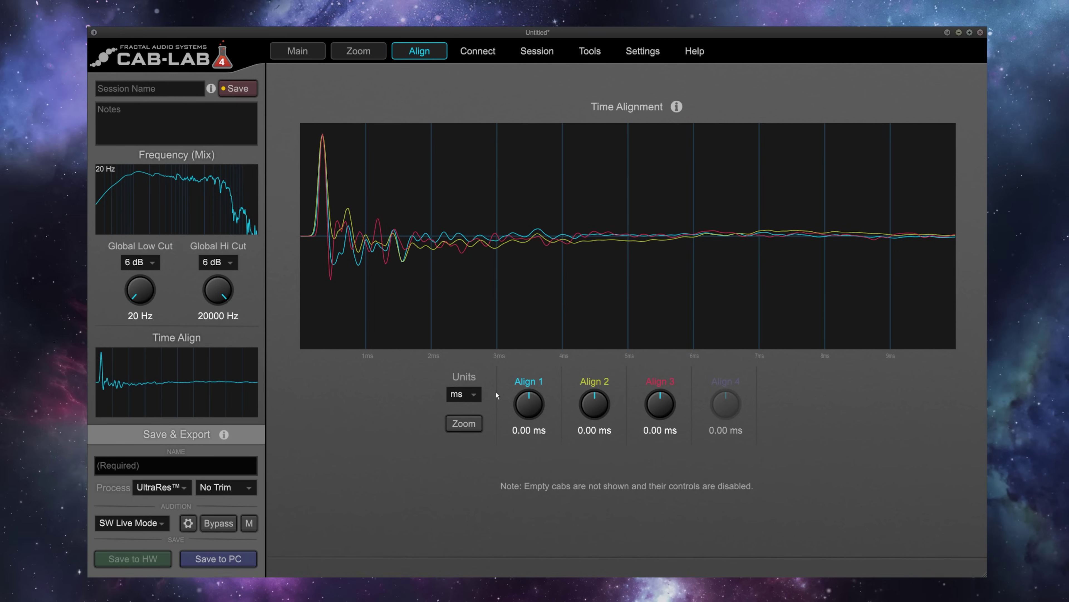
scroll(525, 404, up, 5)
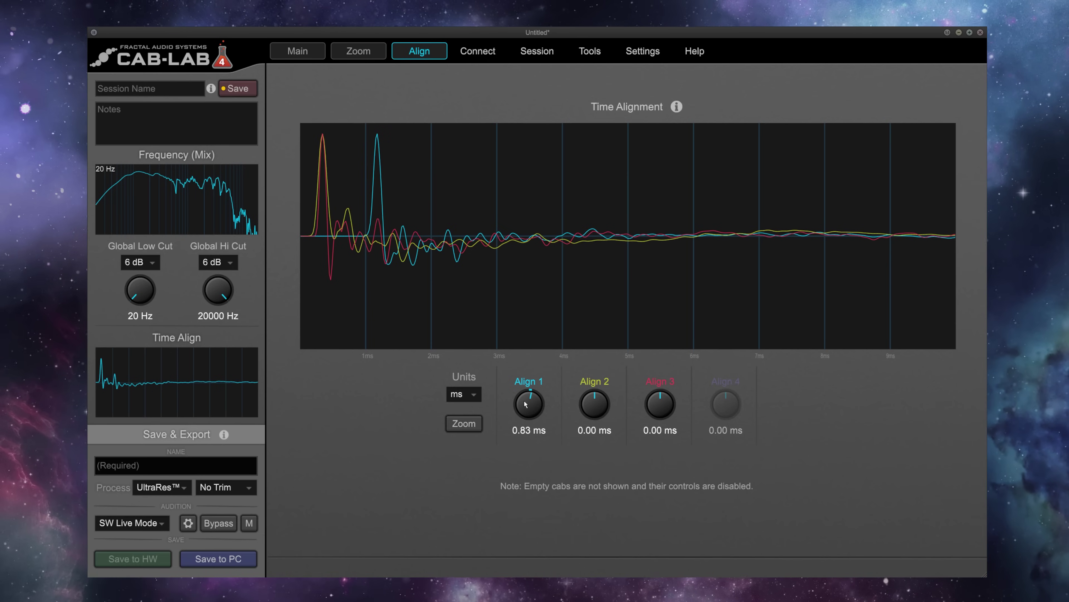
drag(524, 403, 540, 443)
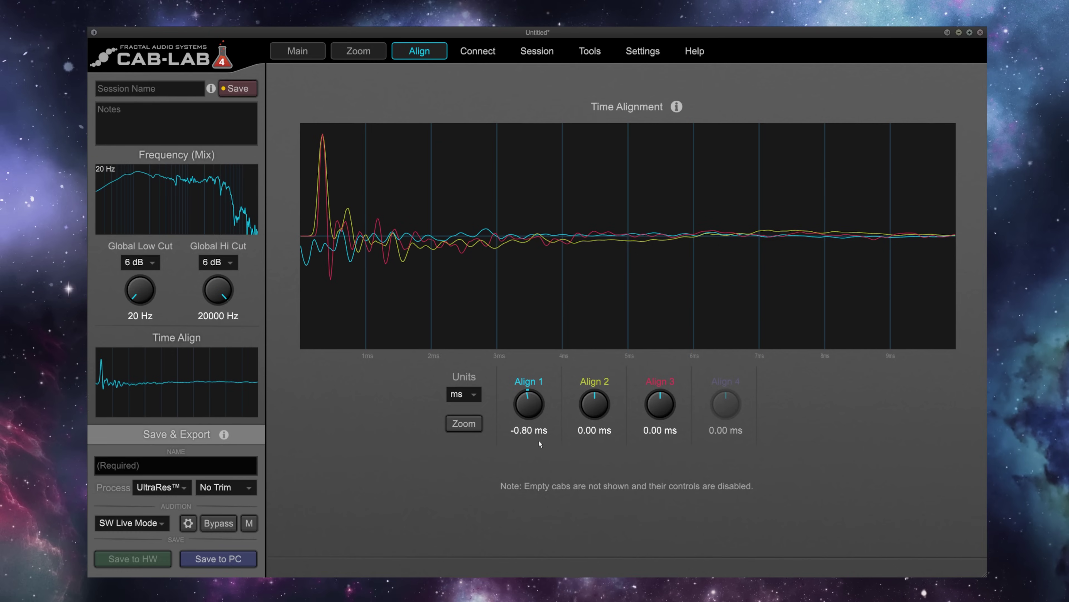
double_click(532, 402)
drag(606, 412, 605, 405)
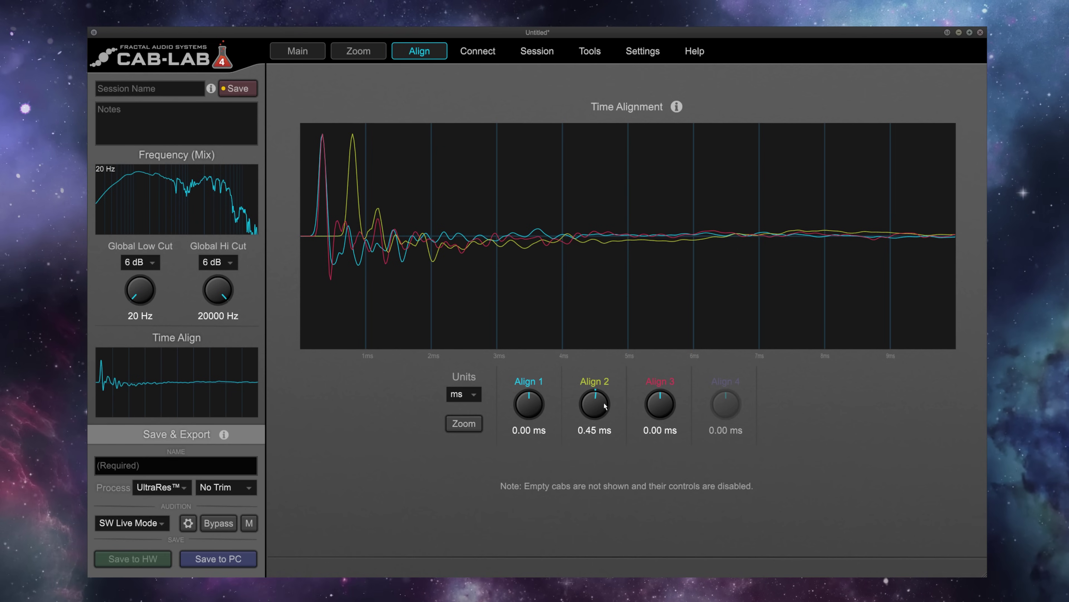
double_click(605, 406)
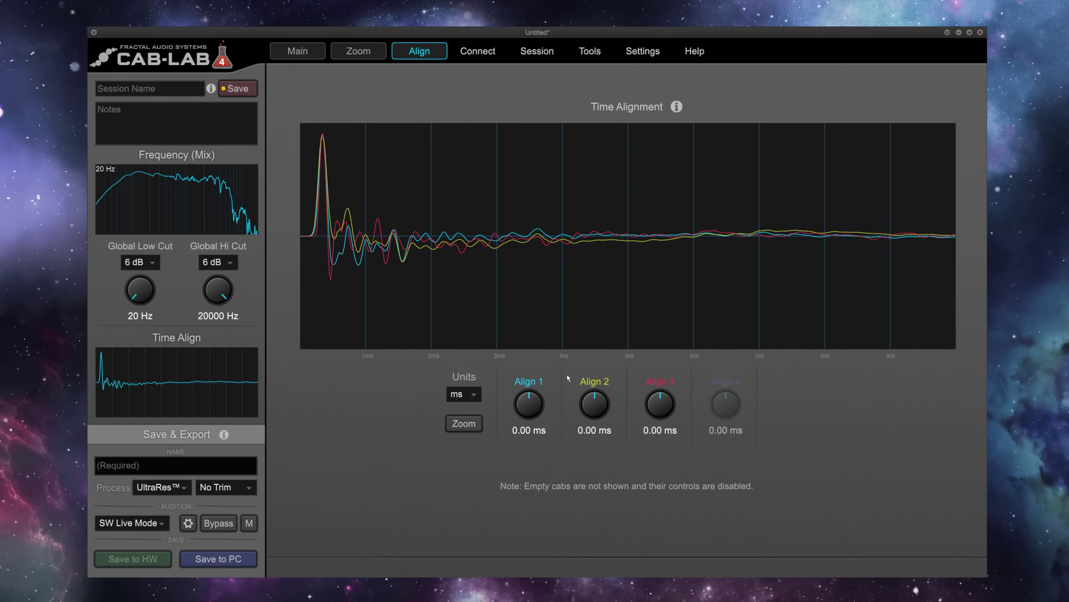
Save the session as 'Intro to Cab-Lab' with the note 'First outing with CL, three IRs.'.
click(290, 56)
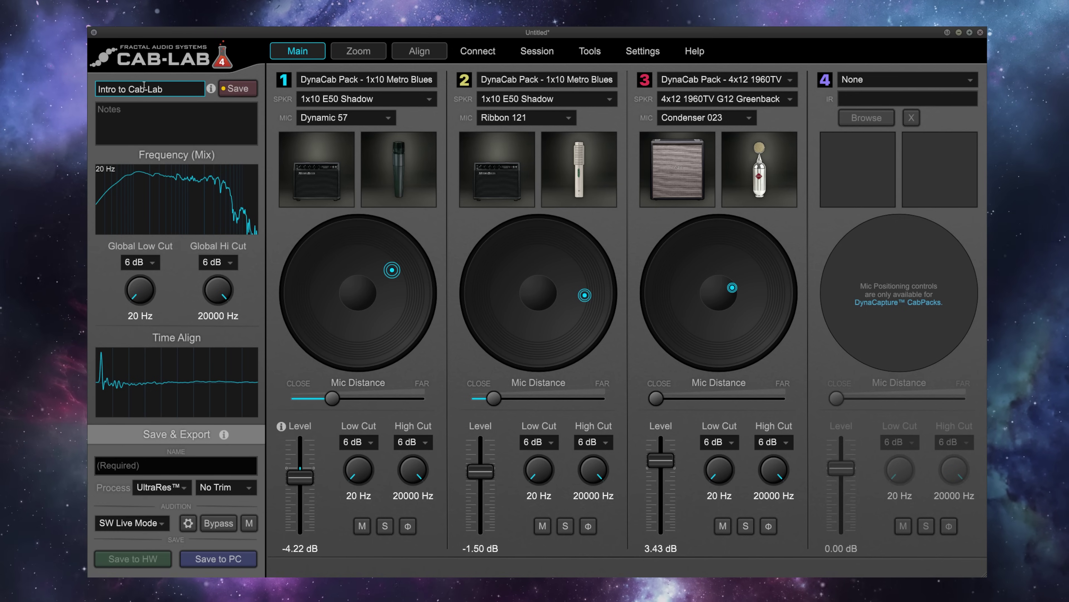
click(164, 129)
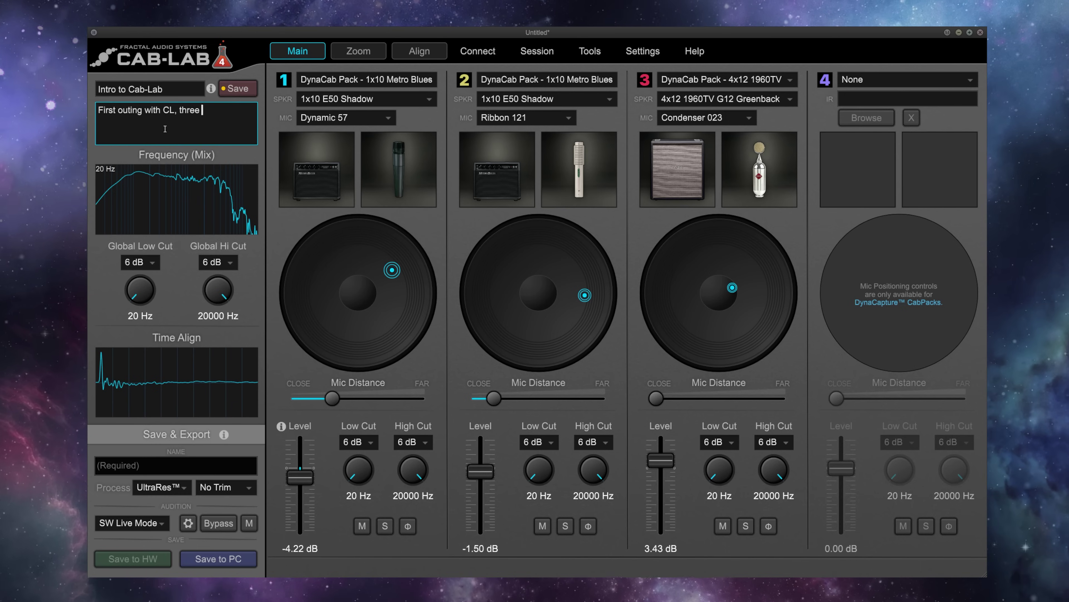
click(116, 198)
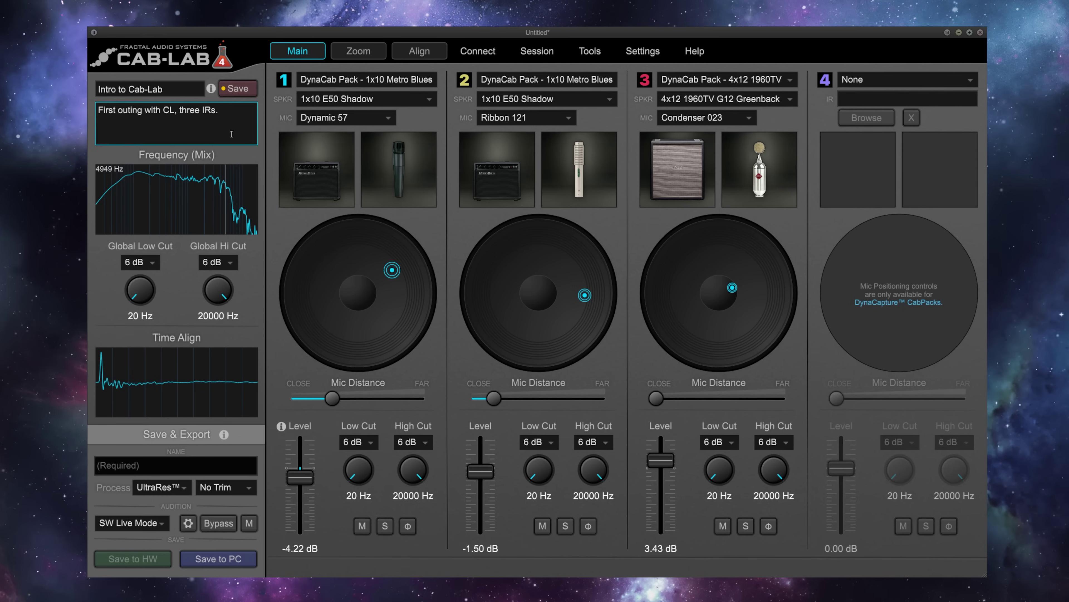
click(235, 89)
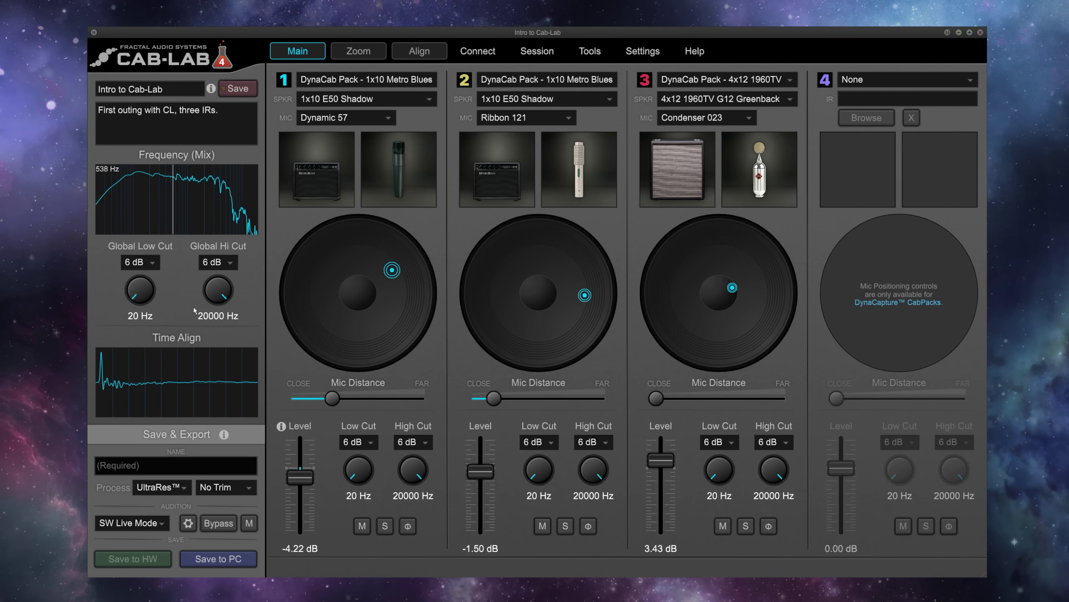
Name the export 'Rock Mix 1' and set its trim to Min Phase.
click(178, 465)
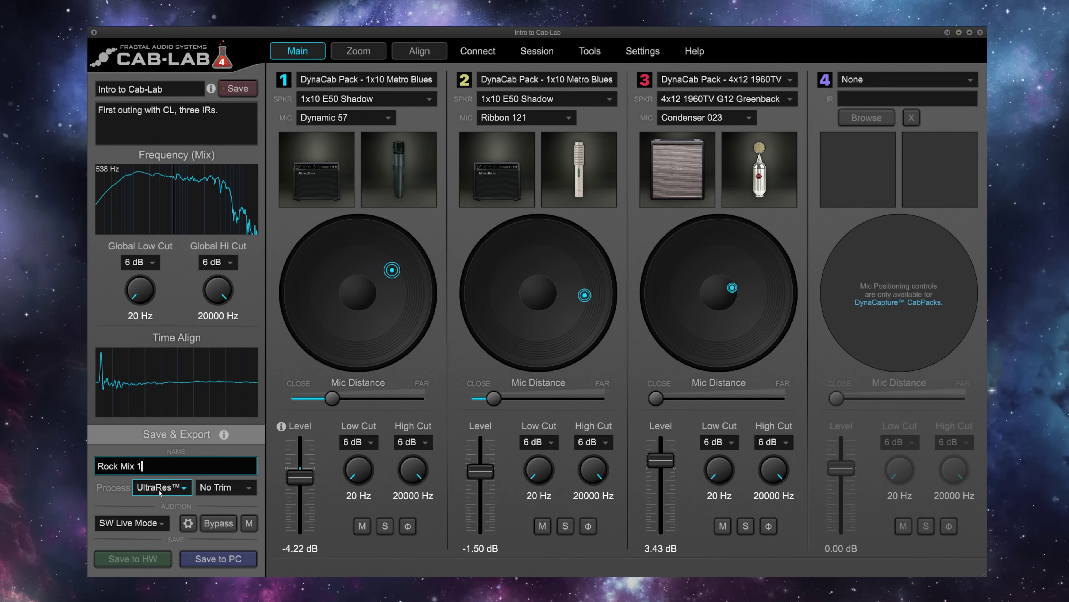
click(223, 488)
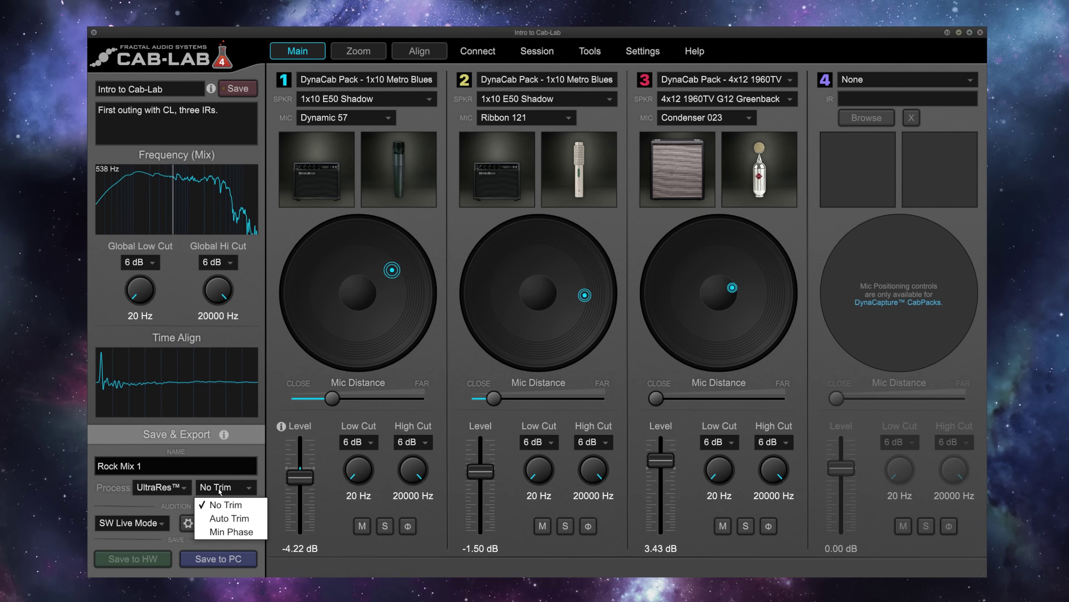
click(221, 532)
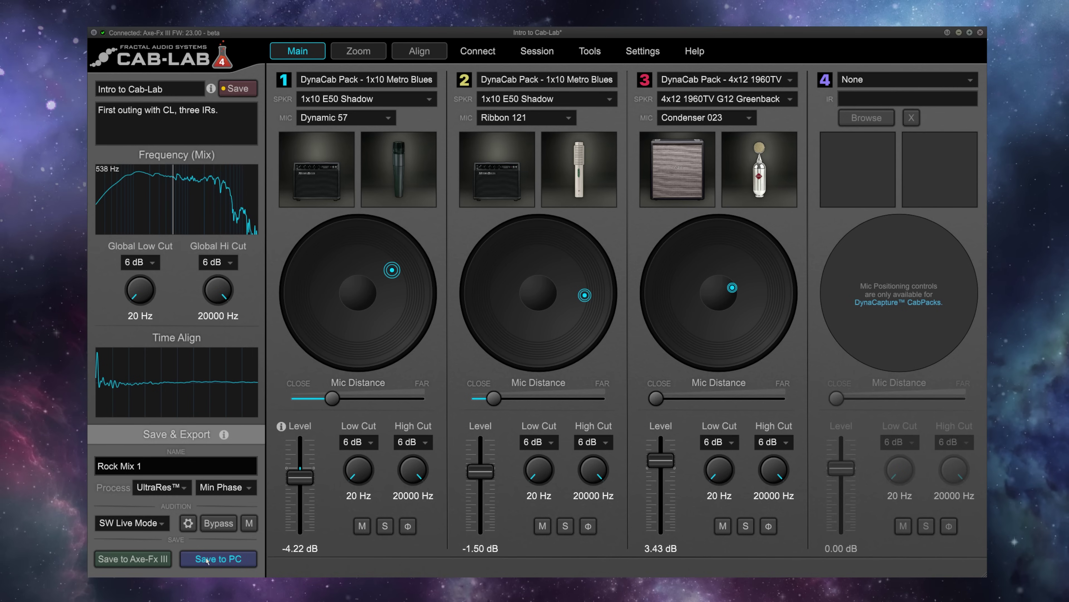
Save Rock Mix 1 to the Axe-Fx III's empty user cab slot U1:0006.
click(134, 560)
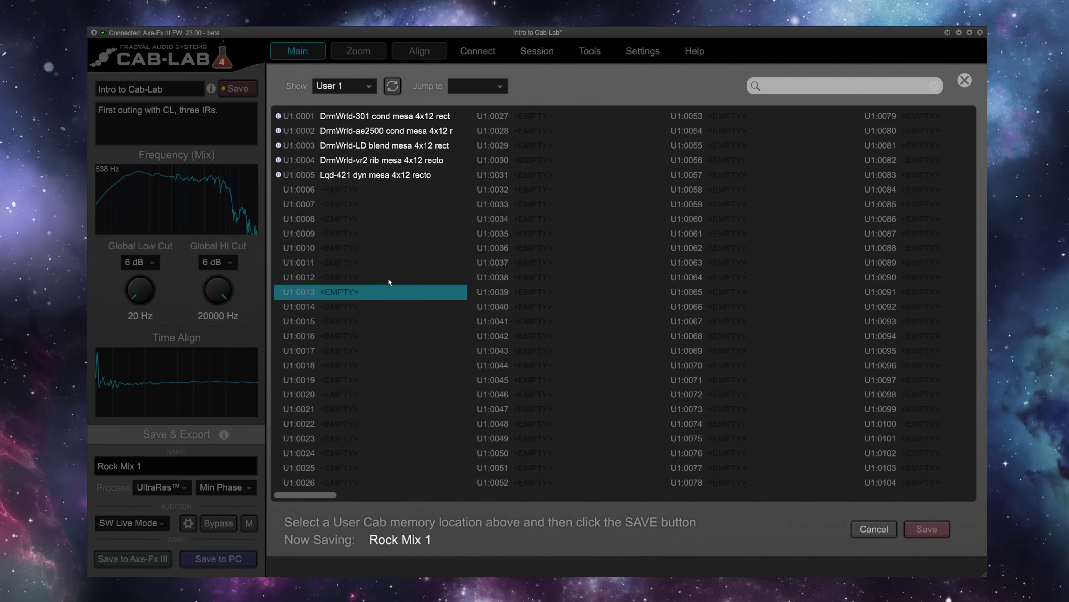
click(334, 194)
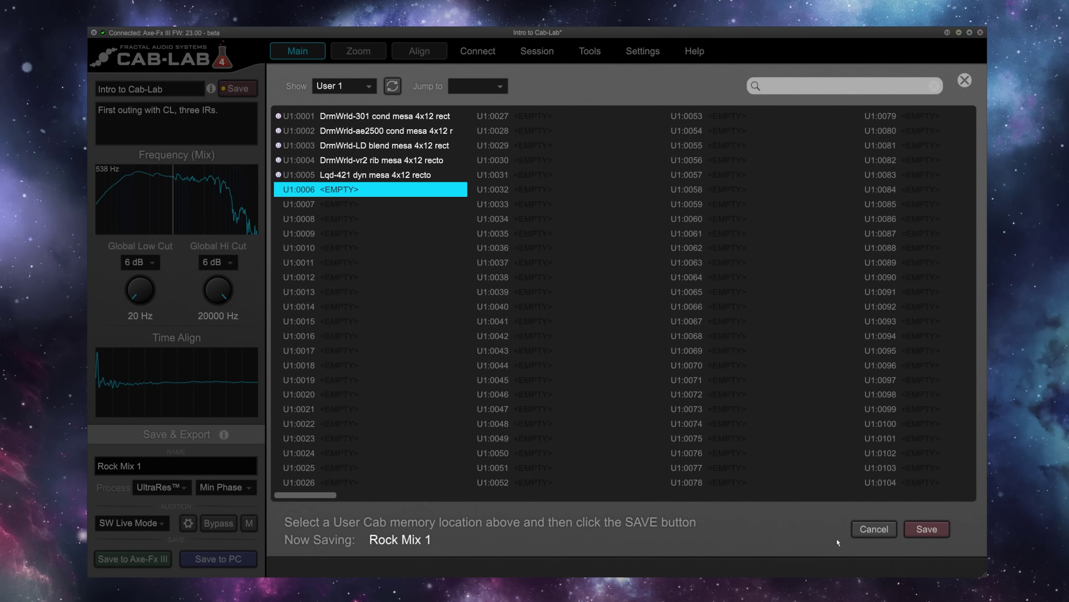
click(916, 532)
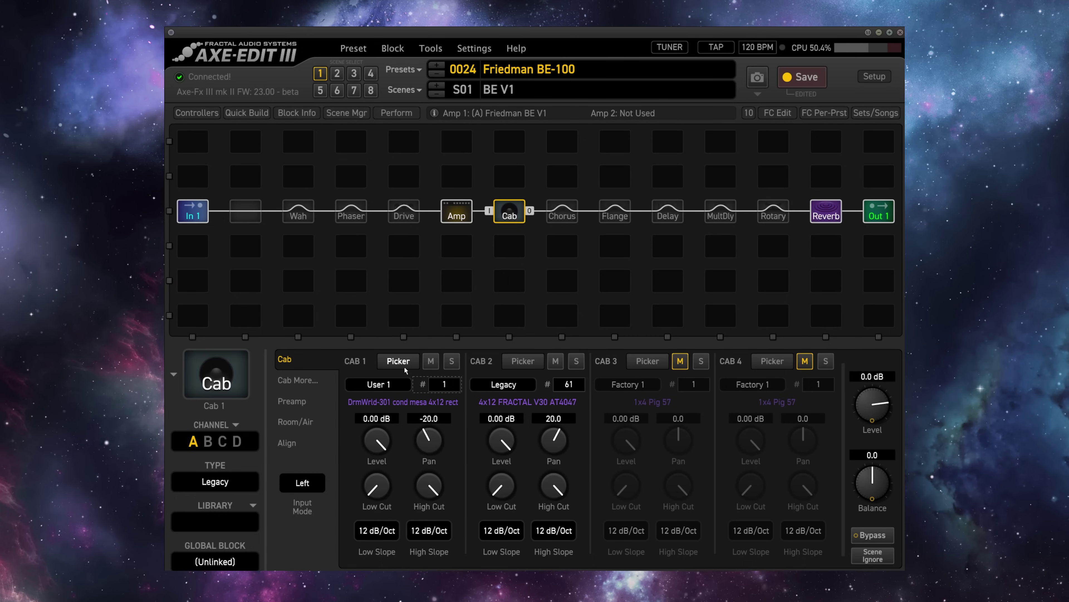
Load Rock Mix 1 (U1.0006) into Cab 1, solo it, and reset its pan to 0.0.
click(403, 365)
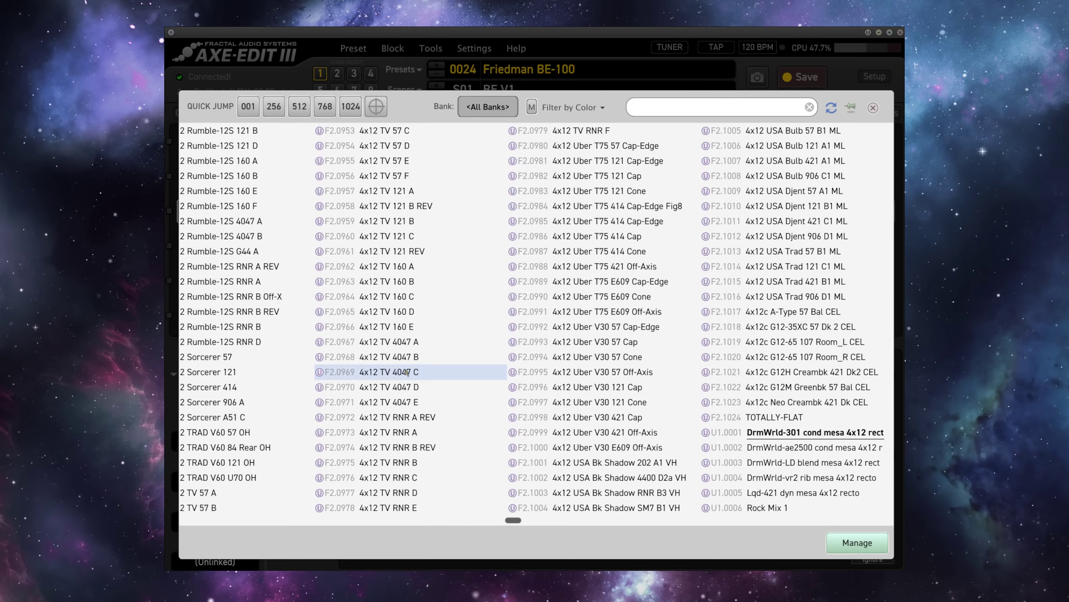
double_click(737, 508)
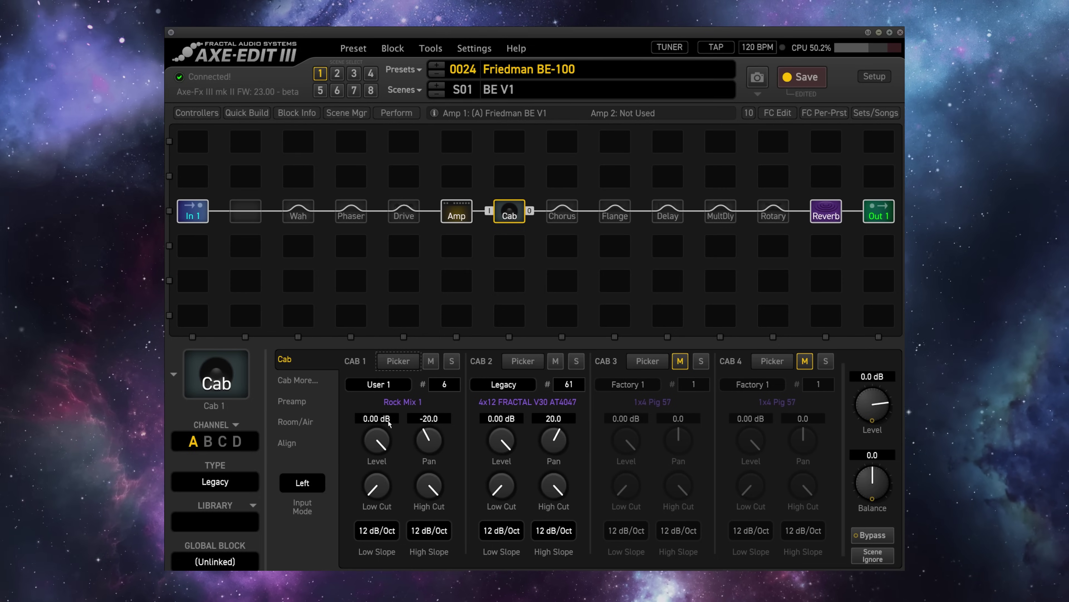
click(452, 361)
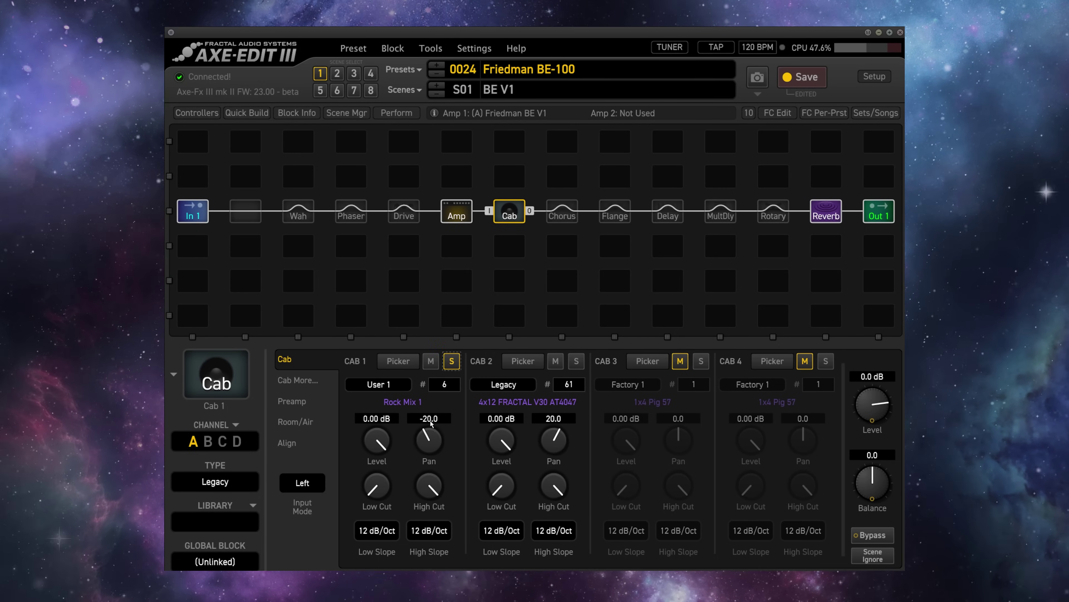
double_click(434, 434)
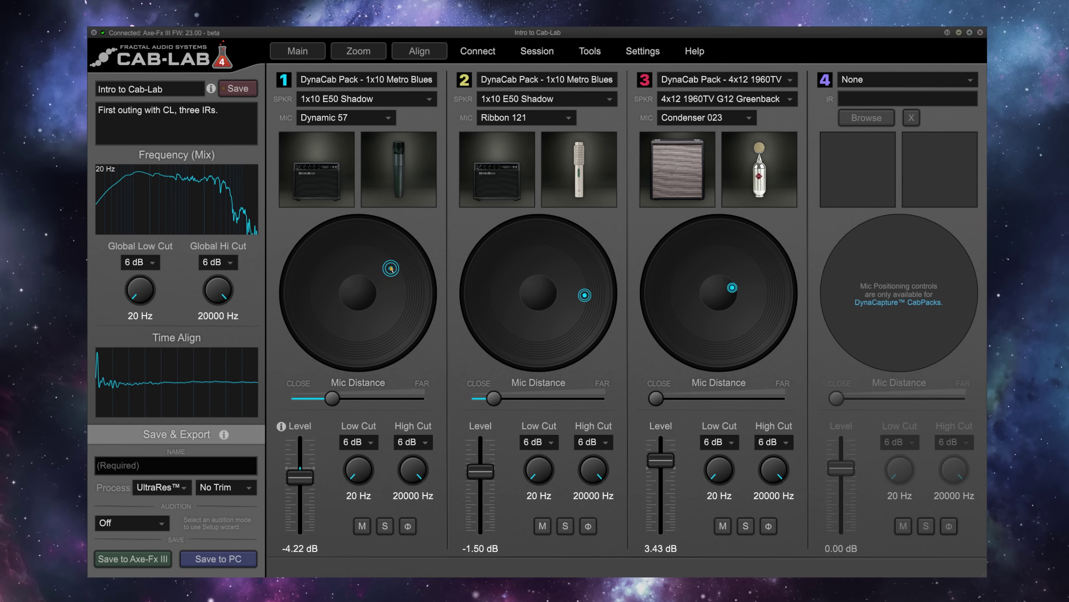
Reposition cab 1's Dynamic 57 mic lower and right of centre on the speaker cone.
mouse_move(390, 268)
mouse_down()
mouse_move(320, 263)
mouse_move(359, 343)
mouse_move(381, 250)
mouse_move(302, 314)
mouse_move(406, 296)
mouse_up()
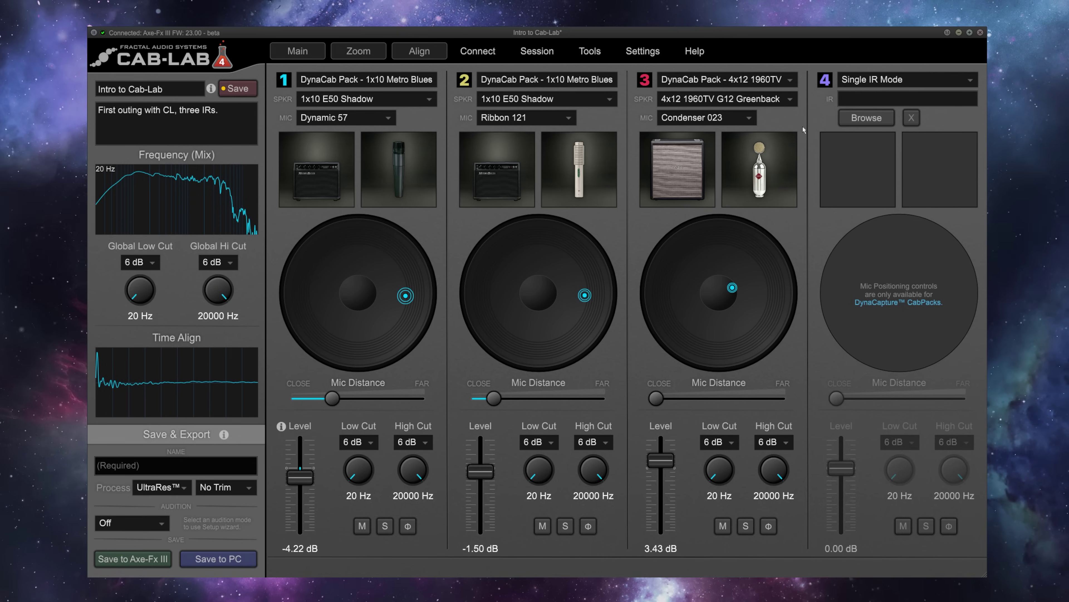